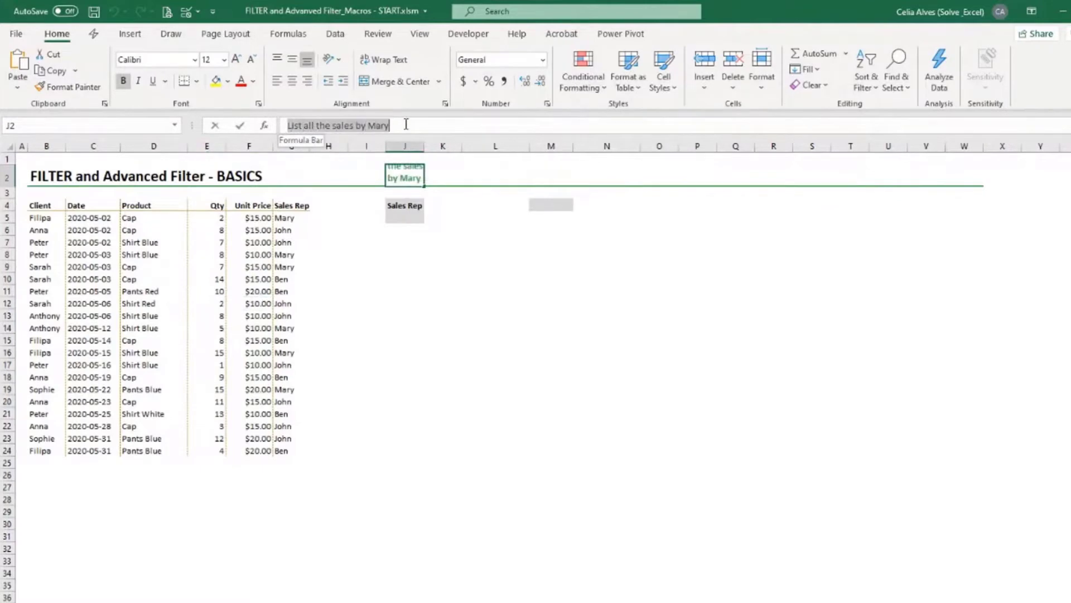
Enter the sales rep's name from the task heading in J5 as the Sales Rep criterion.
left_click(406, 265)
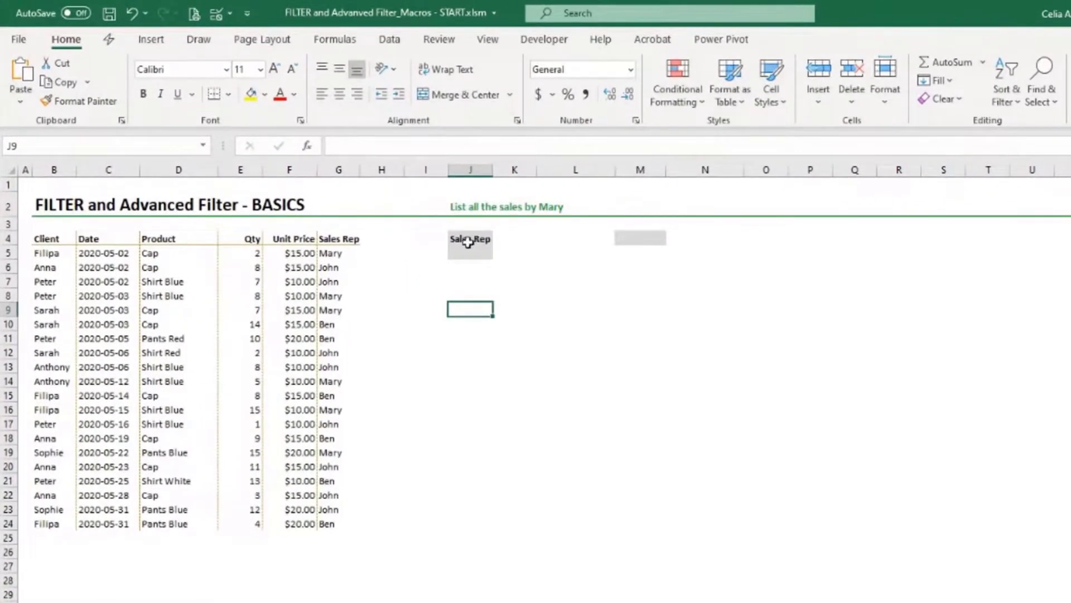
left_click(471, 240)
left_click(468, 251)
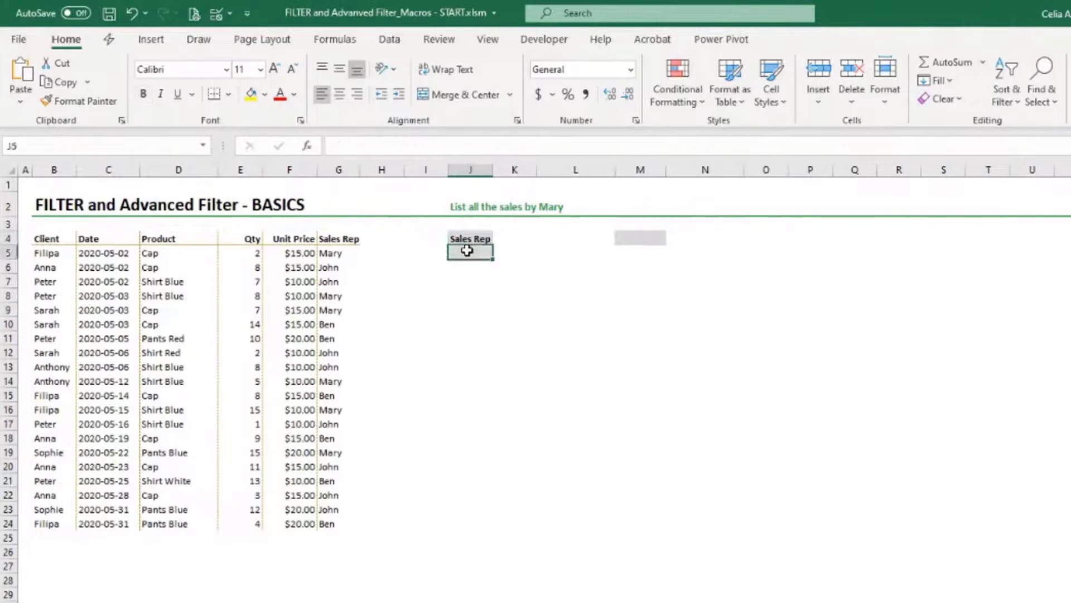
type("Mary")
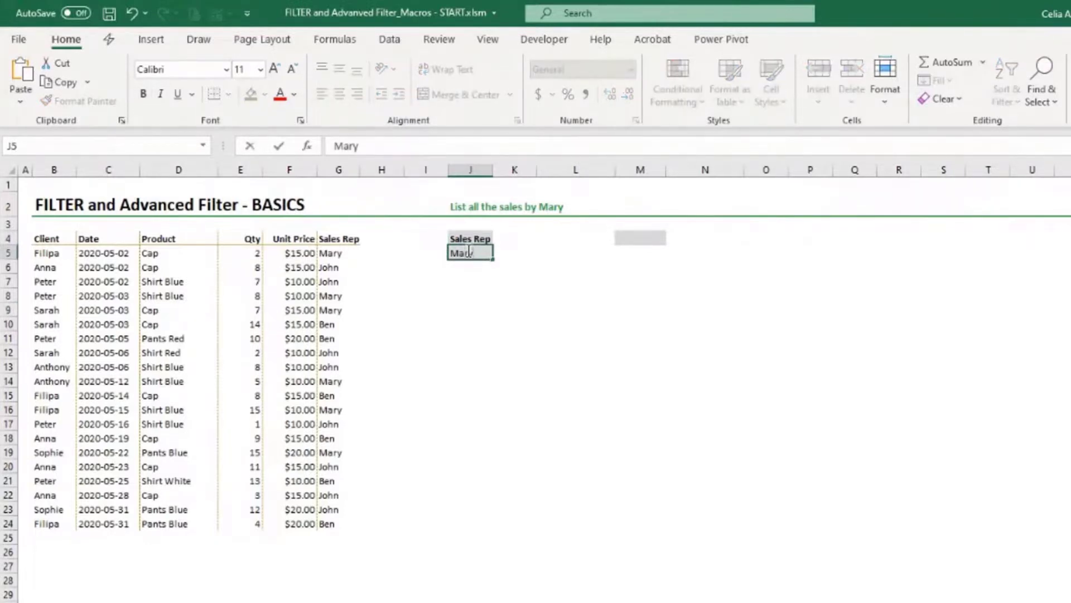
key("Return")
left_click(466, 252)
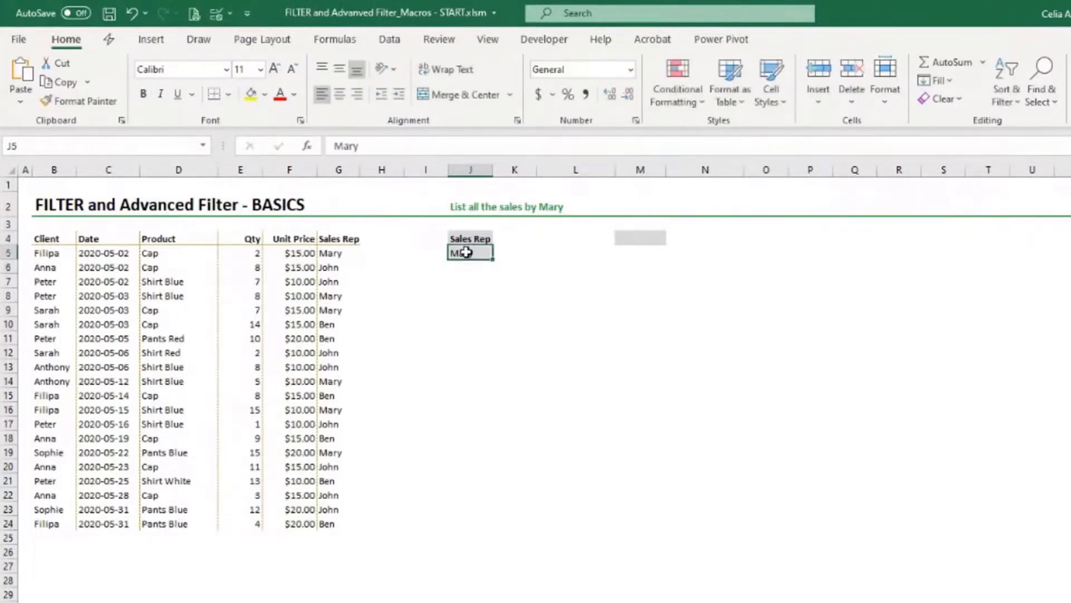
Start a FILTER formula in M4 with the whole sales table including headers, B4:G24, as the array.
left_click(641, 240)
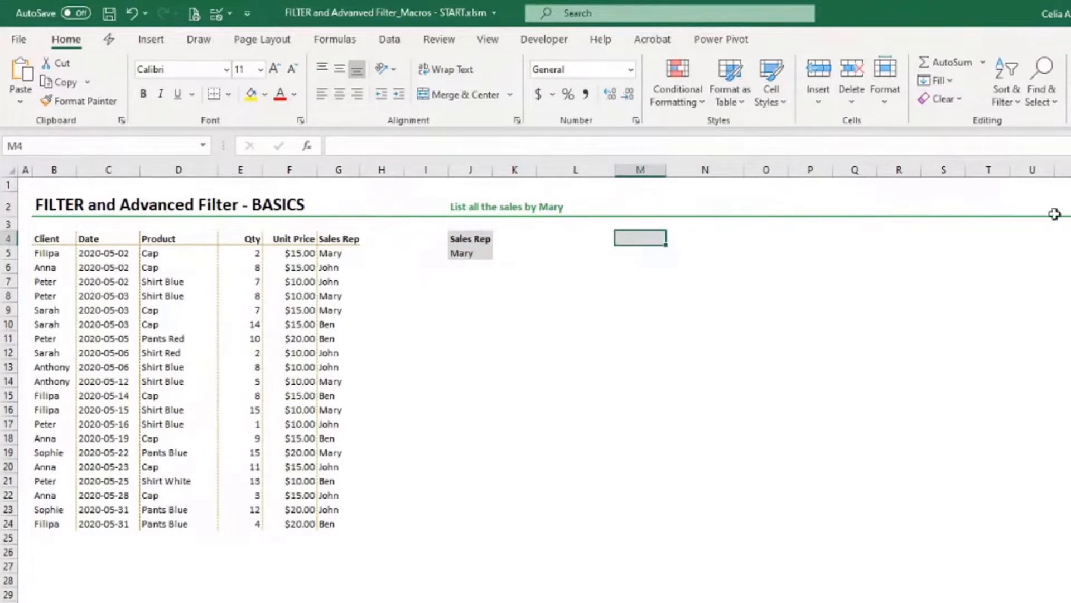
type("=")
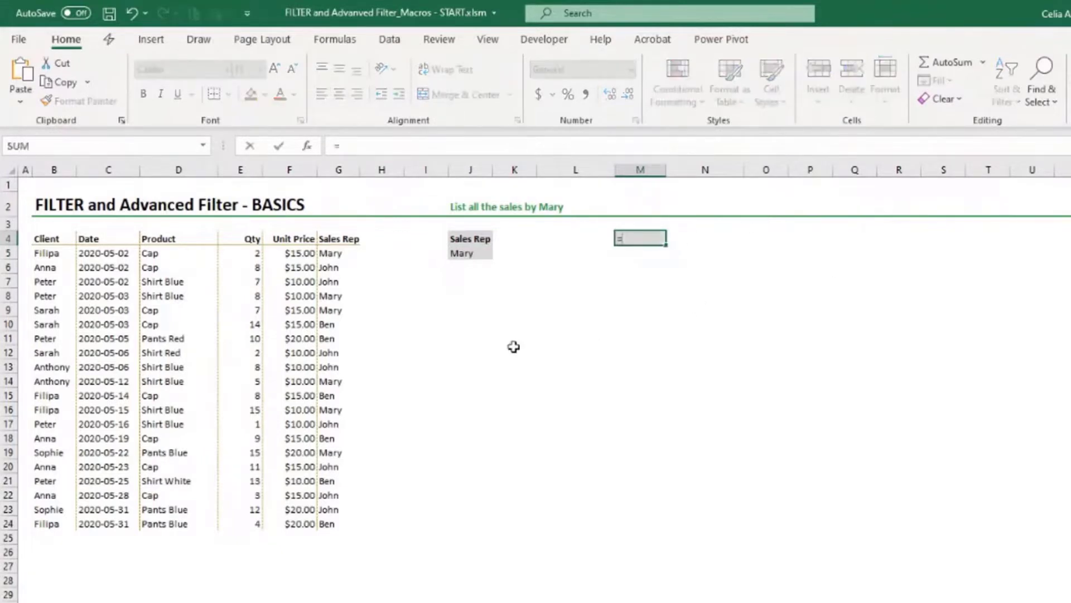
type("FILTER")
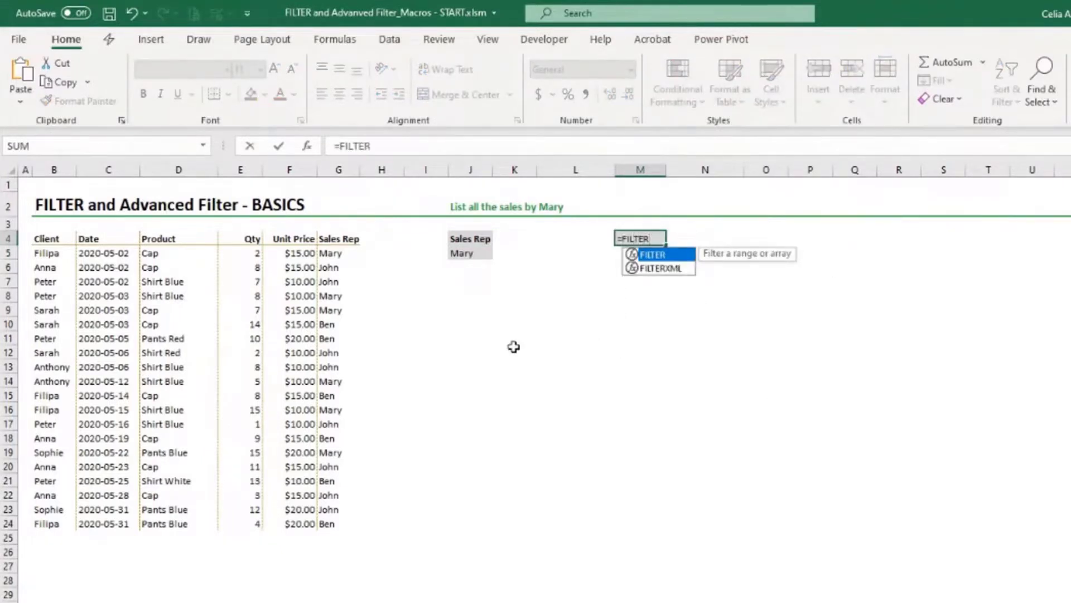
type("(")
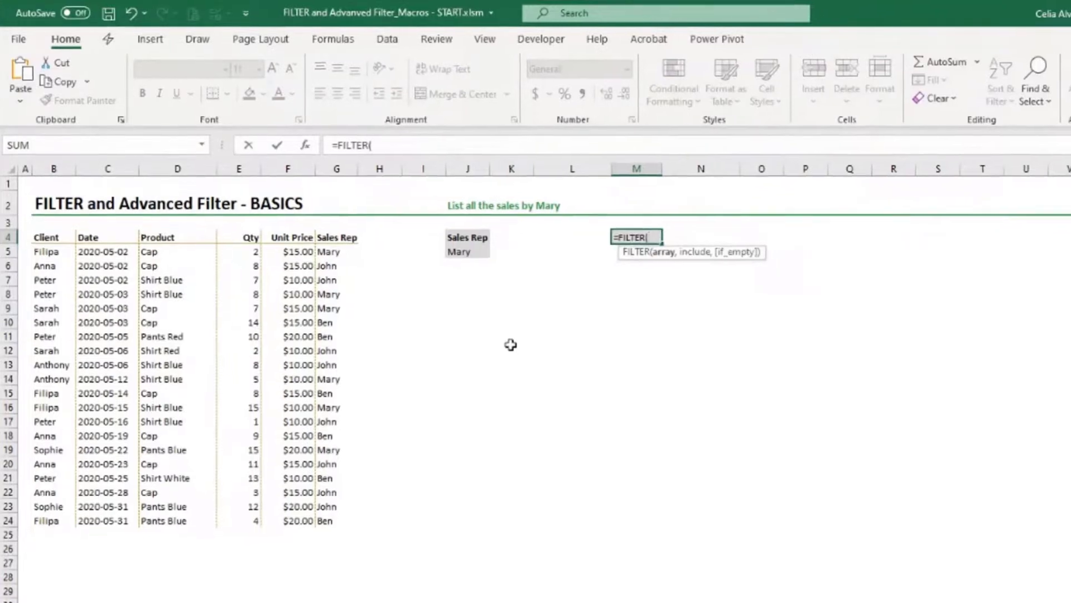
scroll(429, 290, "up", 3)
key("BackSpace")
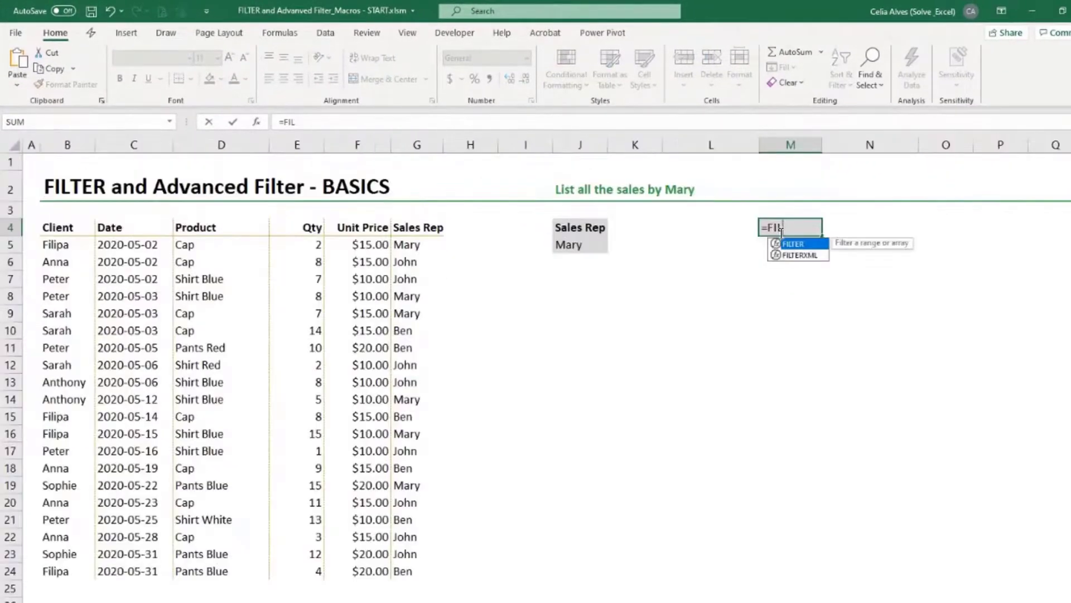
type("(")
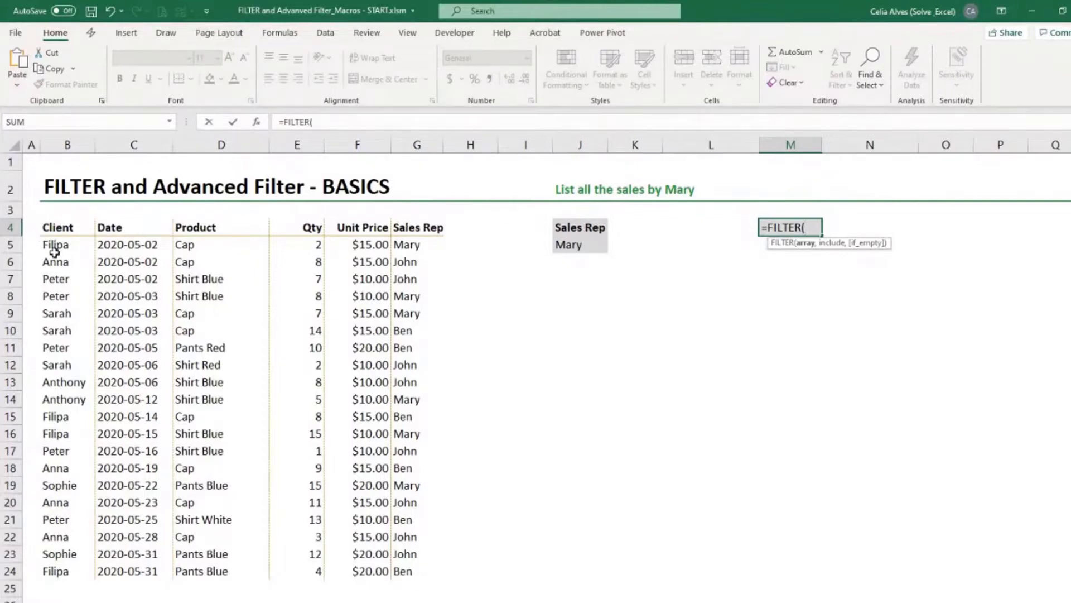
left_click_drag(52, 234, 395, 567)
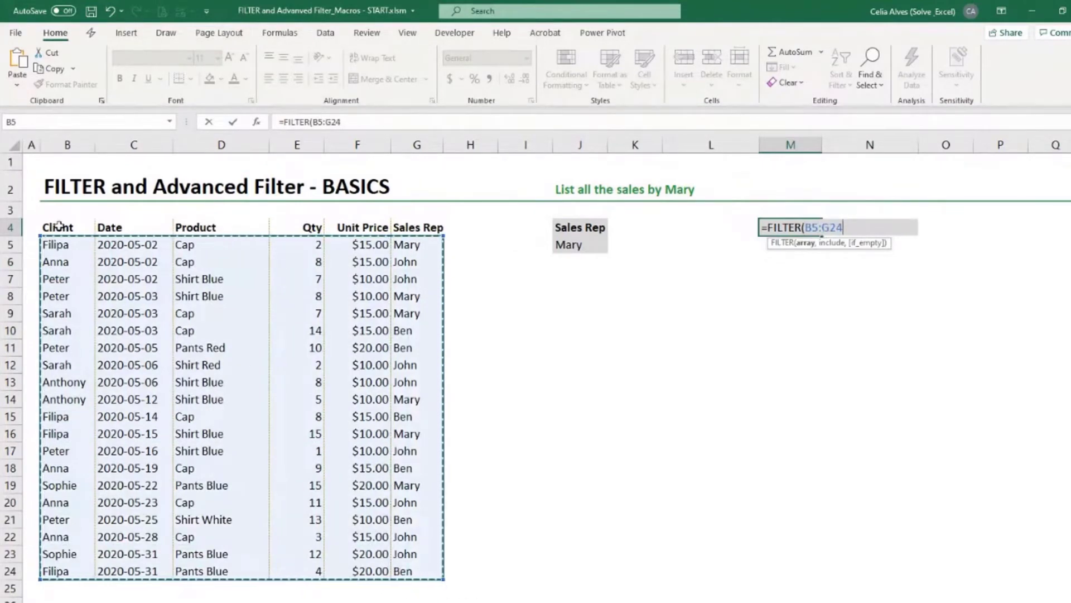
left_click_drag(58, 226, 397, 572)
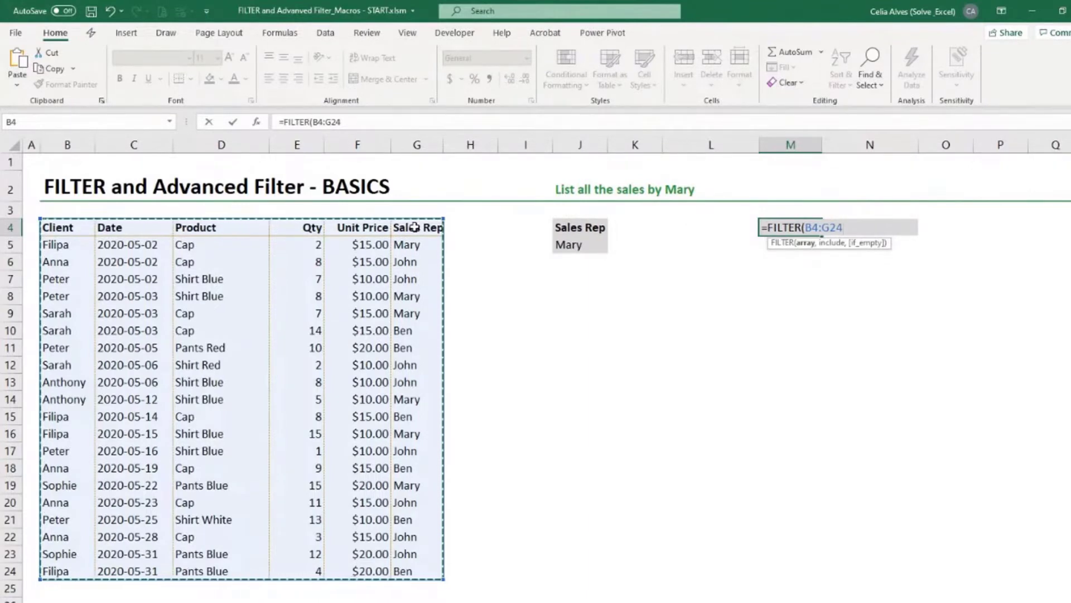
Add an include condition to the FILTER formula requiring G4:G24 to equal the sales rep's name as quoted text.
type(",")
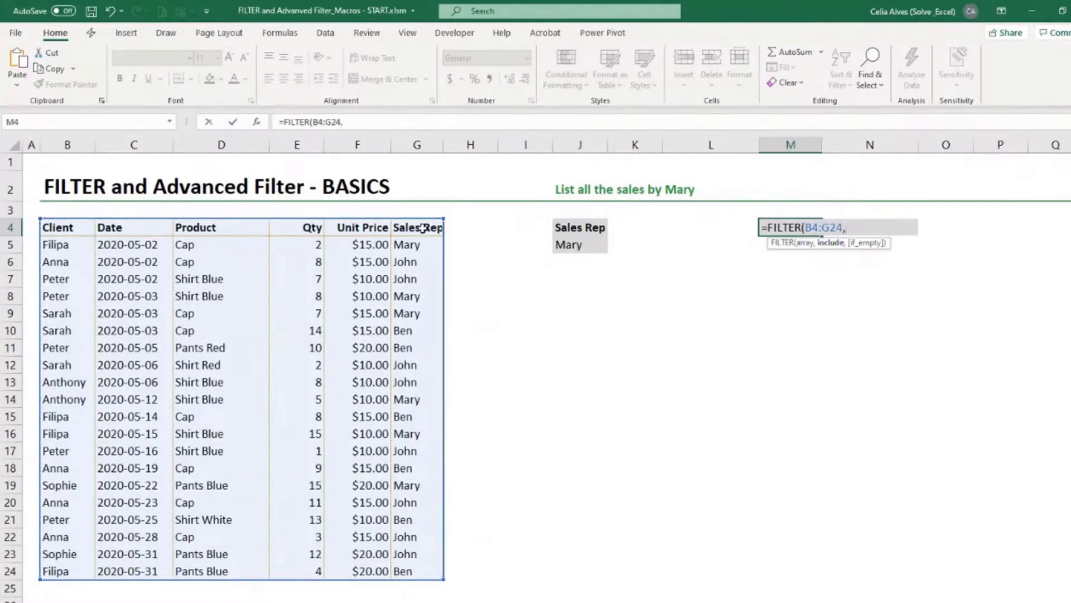
left_click_drag(423, 227, 426, 567)
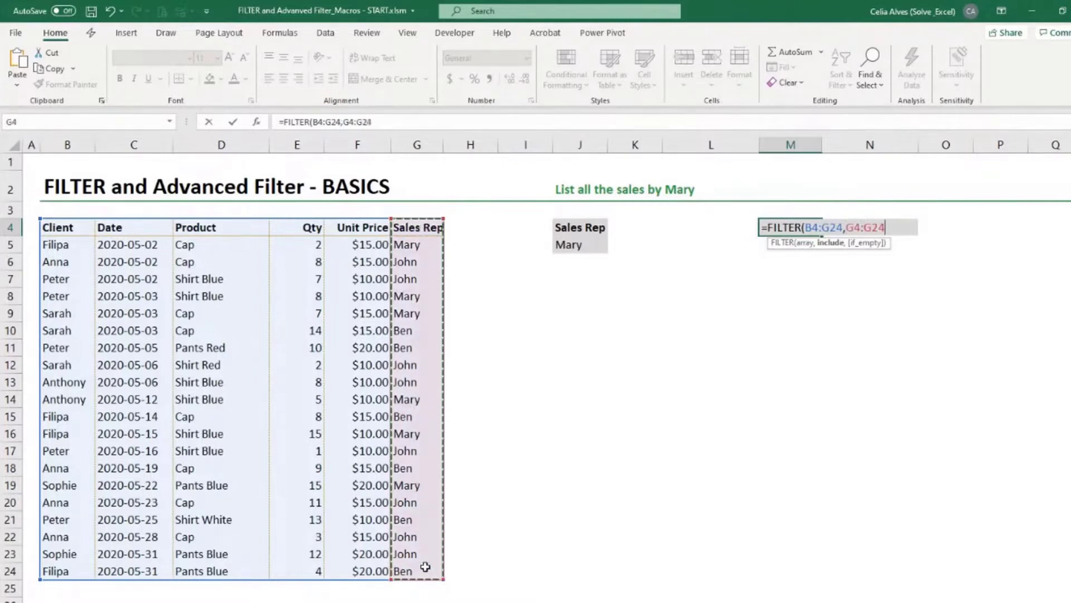
type("=")
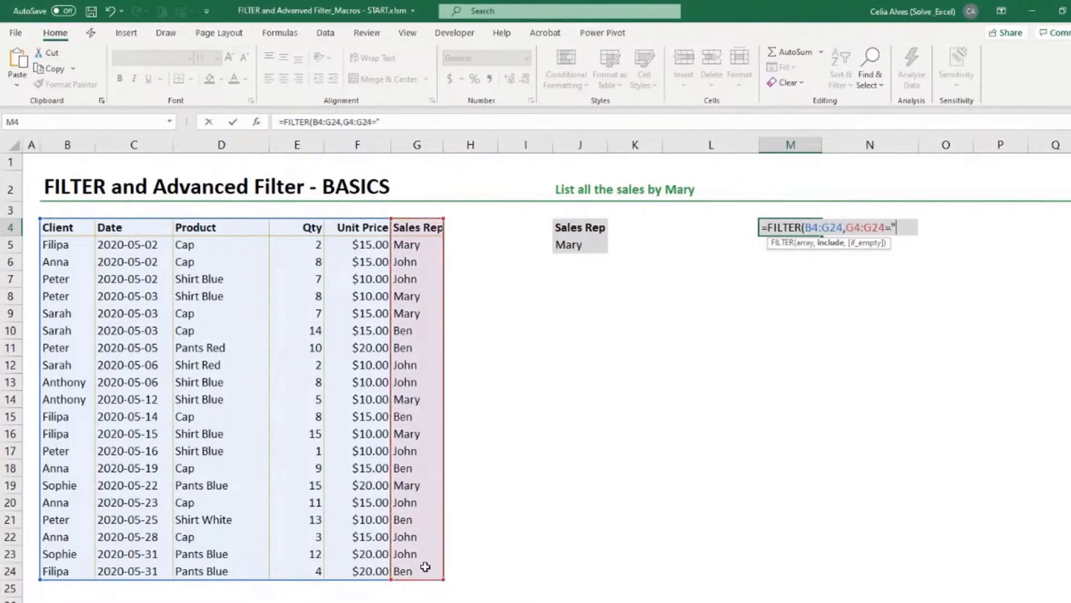
type("\"Mary\")")
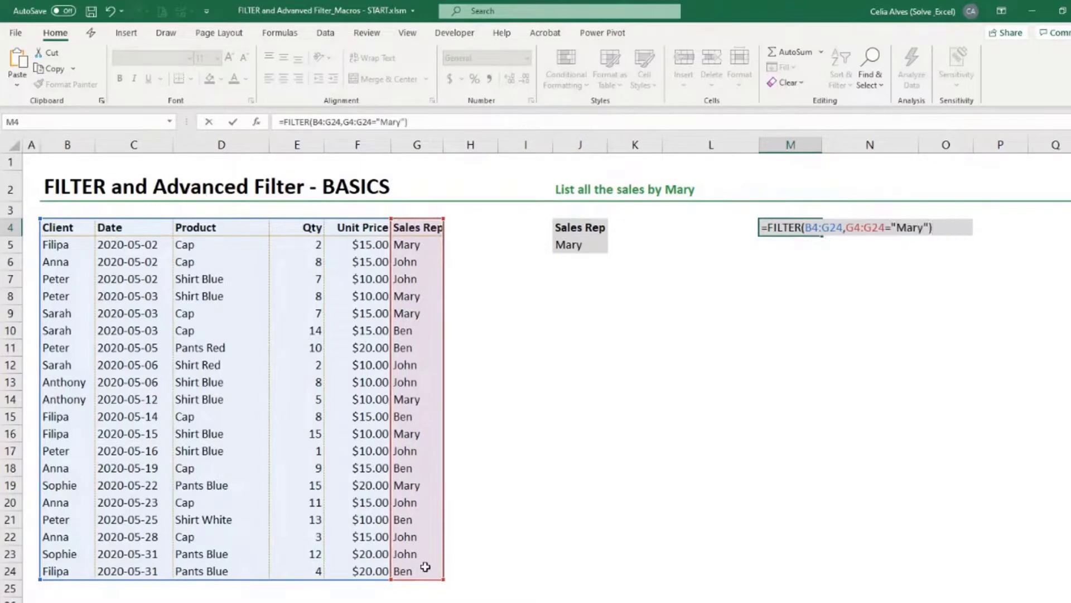
key("BackSpace")
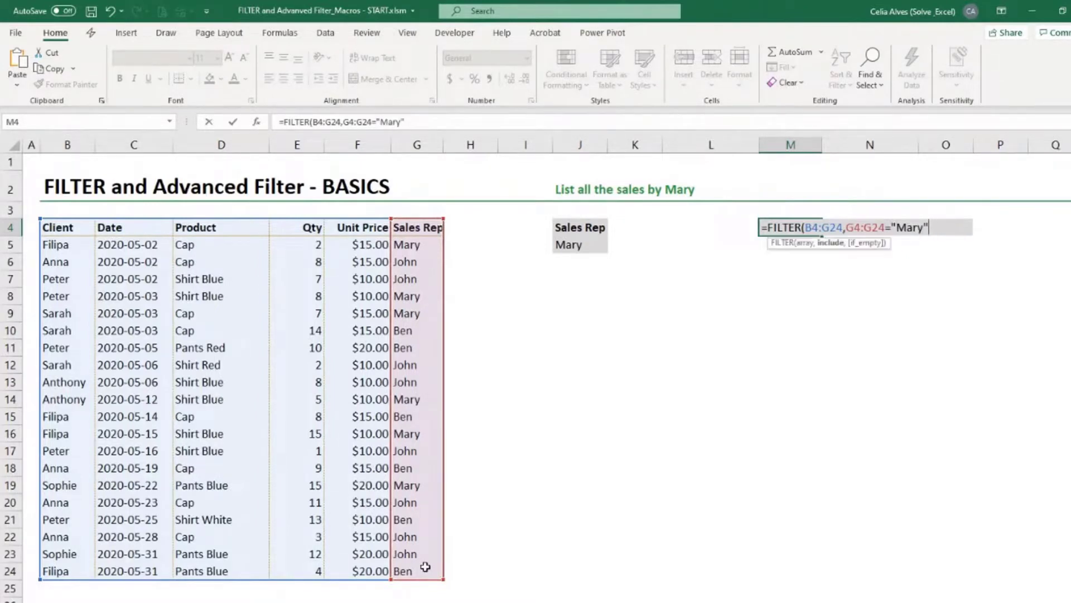
Set the formula's if_empty argument to "No data Found" and commit the formula.
type(",")
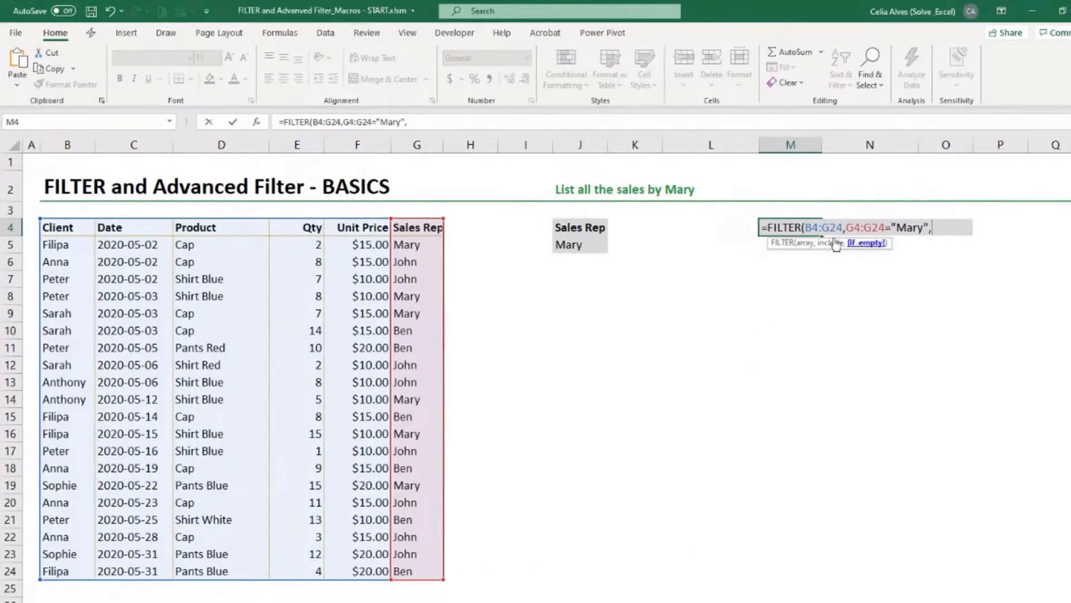
left_click(436, 125)
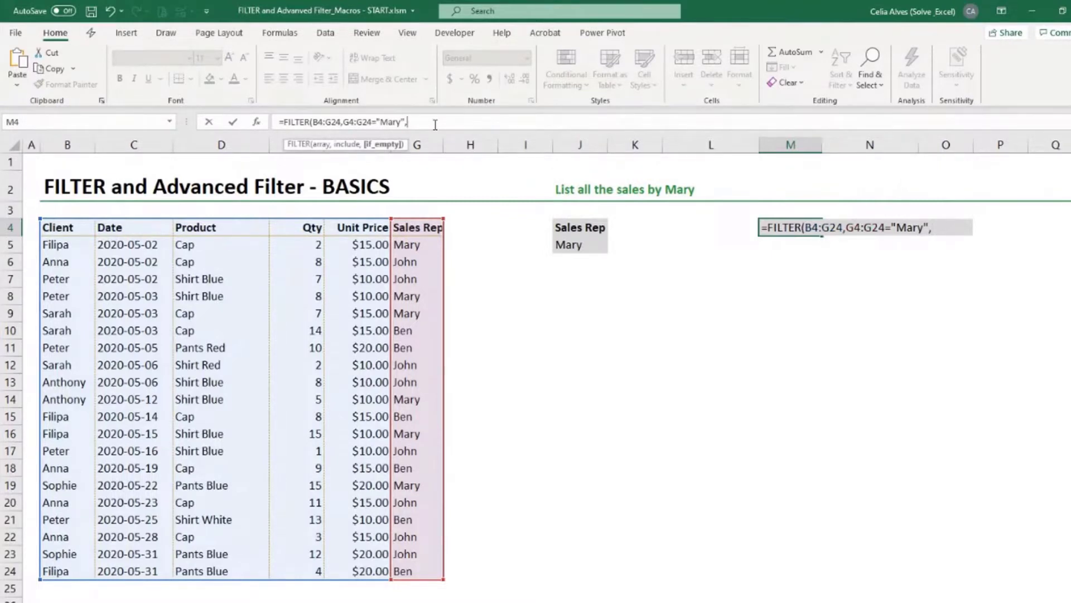
type("No data Found\")")
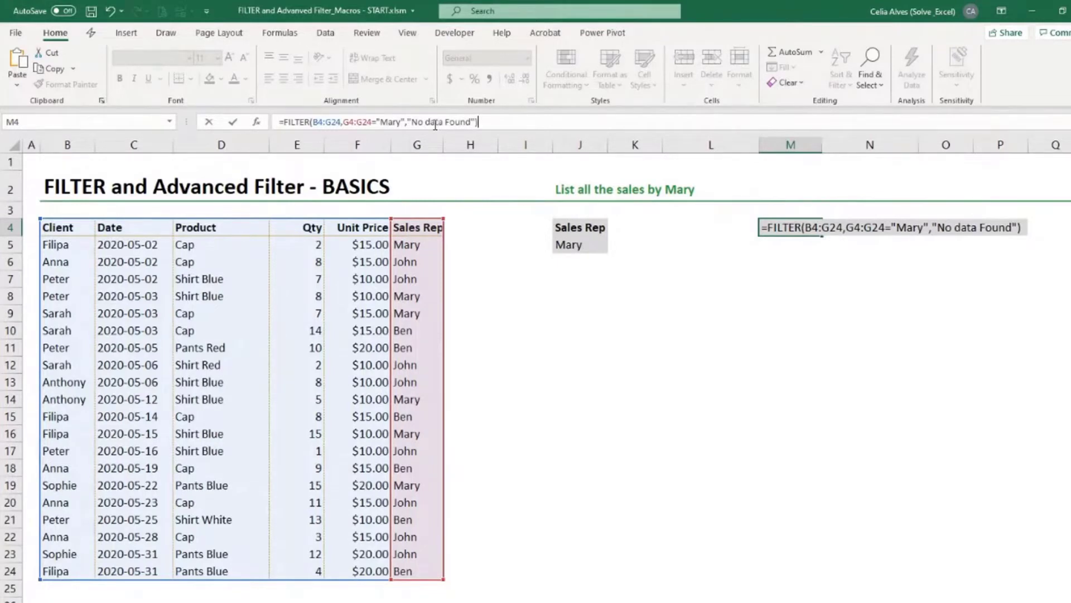
key("Return")
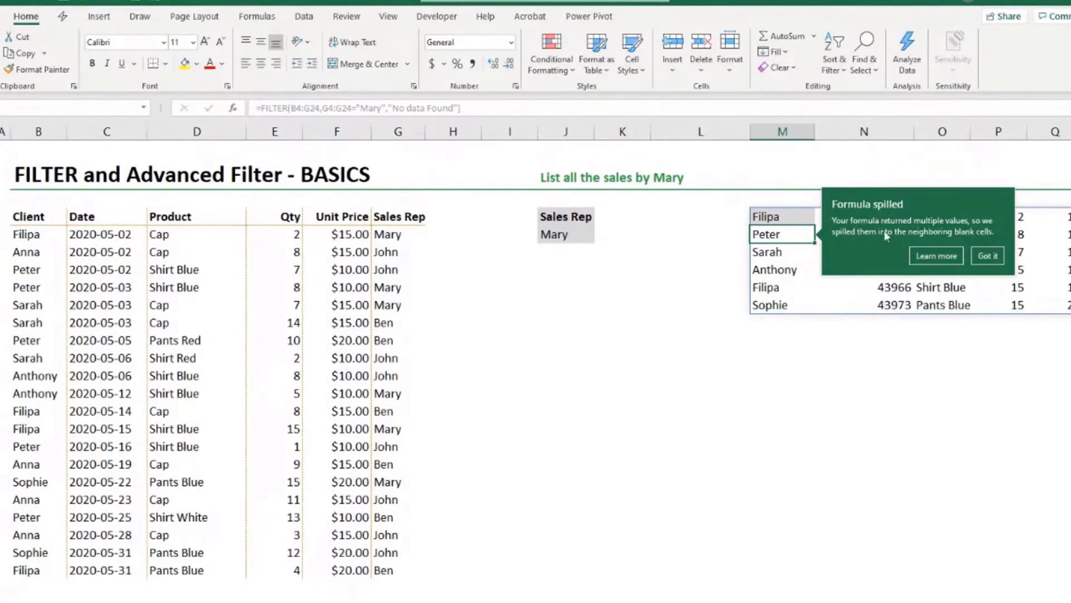
Dismiss the spilled-formula notice and narrow the empty columns K and L.
left_click(986, 254)
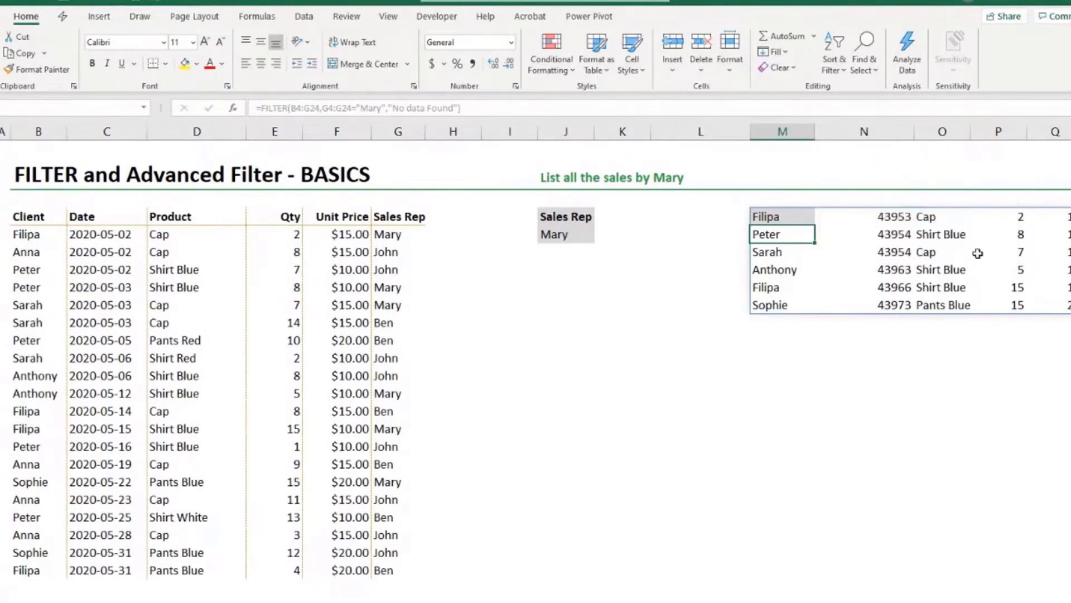
left_click_drag(650, 134, 626, 134)
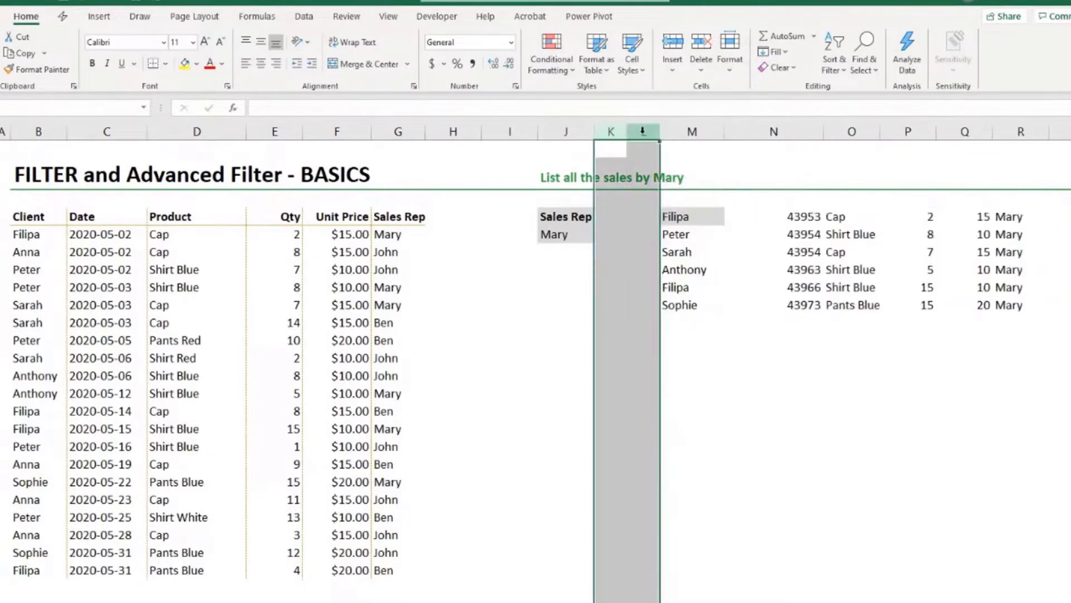
left_click(807, 355)
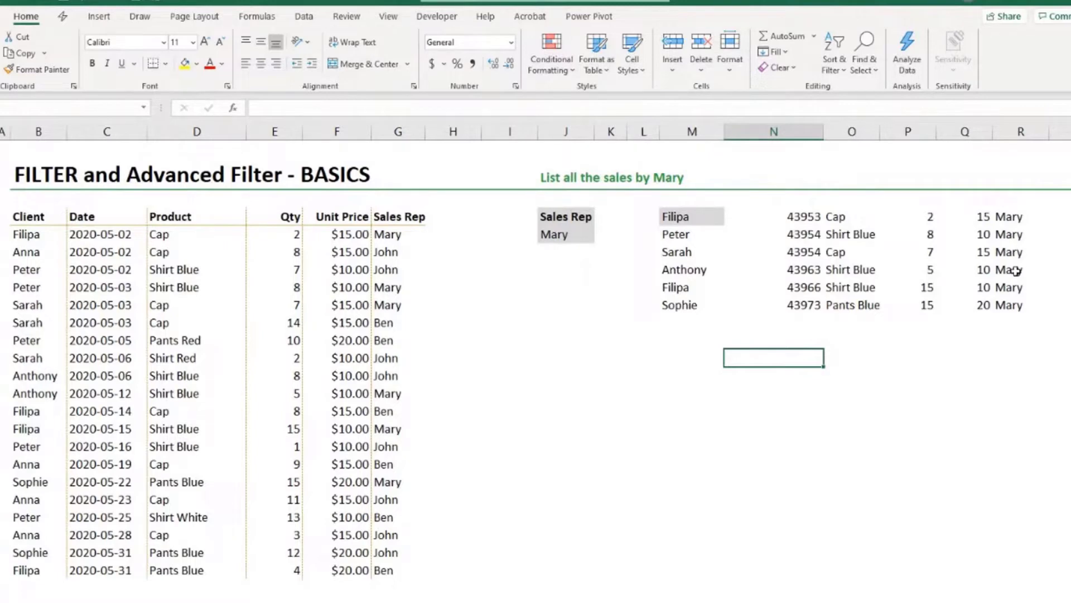
Check each of the chosen sales rep's entries in the source table's Sales Rep column against the filtered list.
left_click(395, 234)
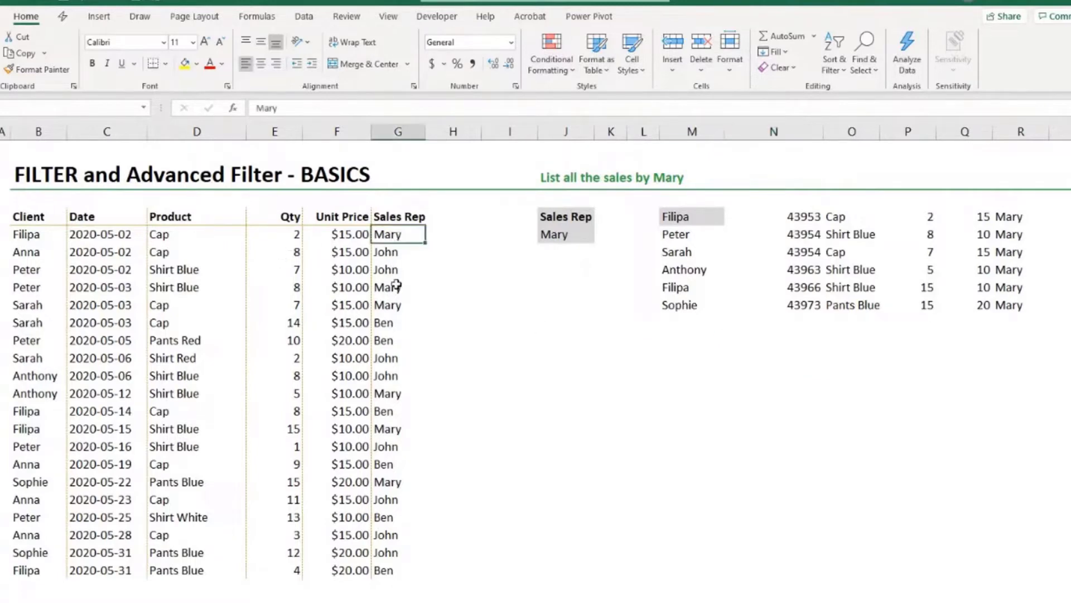
left_click(395, 286)
left_click(395, 305)
left_click(395, 394)
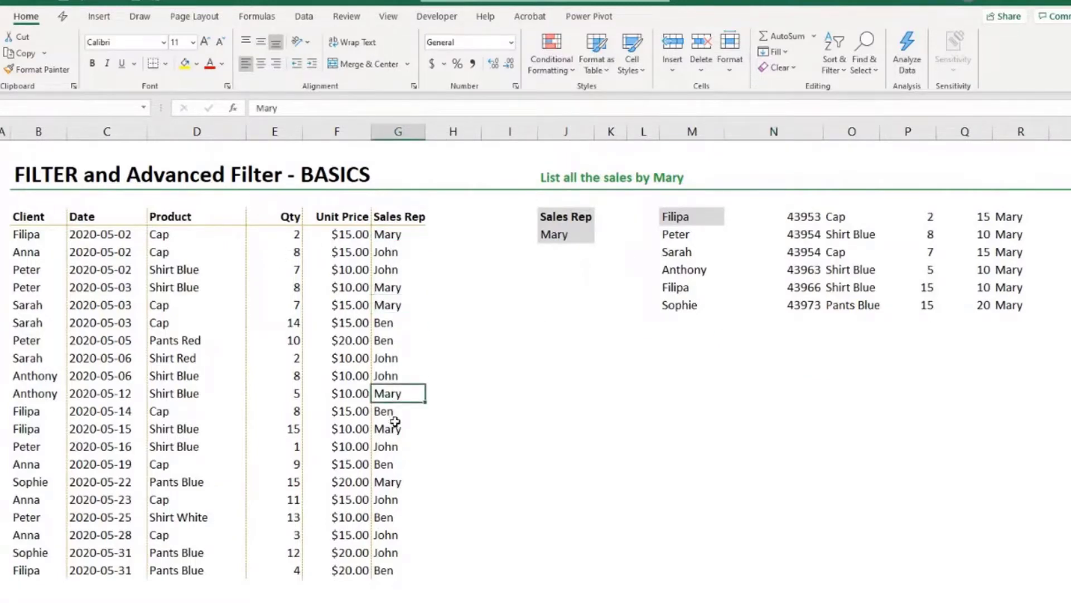
left_click(397, 429)
left_click(391, 483)
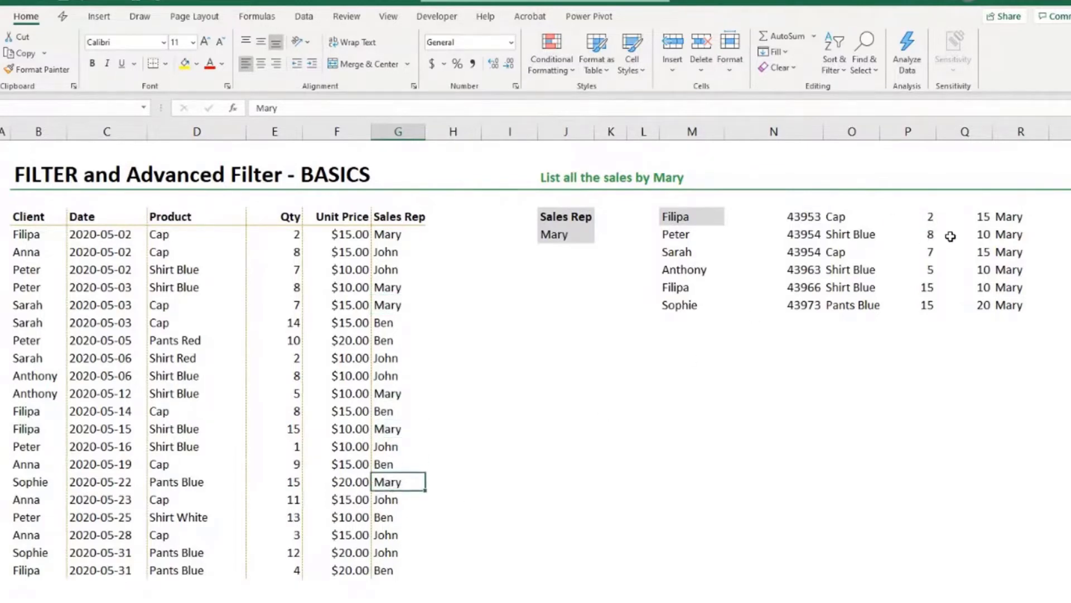
Examine the number formatting of the date, quantity and unit price columns in the filtered results.
left_click_drag(792, 218, 798, 304)
left_click(924, 215)
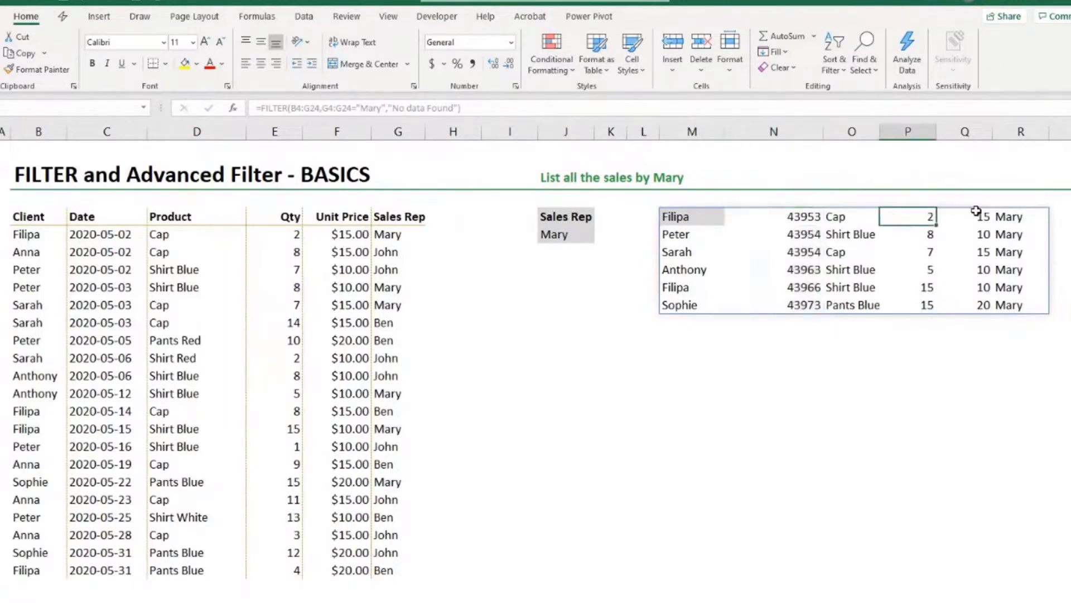
left_click_drag(978, 214, 989, 307)
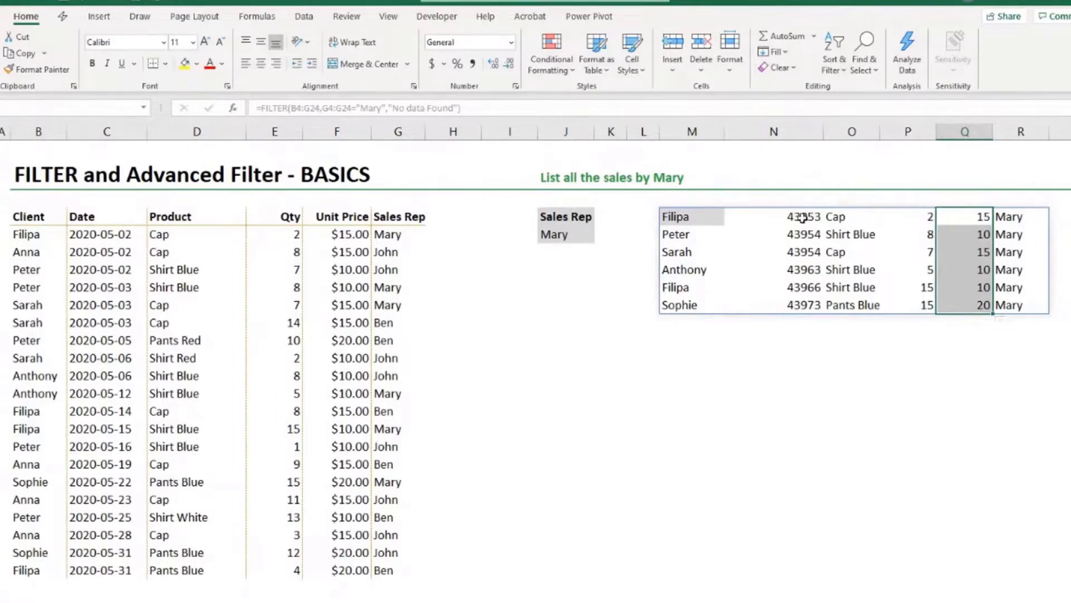
Try the Short Date format on the filtered dates in N4:N9, and undo that formatting.
left_click_drag(803, 217, 803, 296)
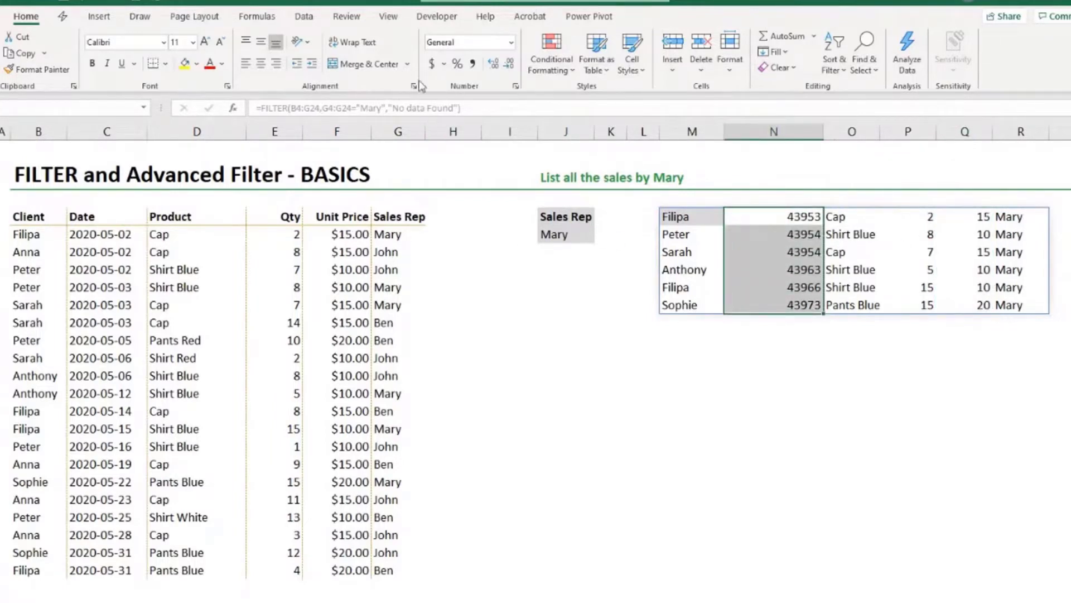
left_click(511, 43)
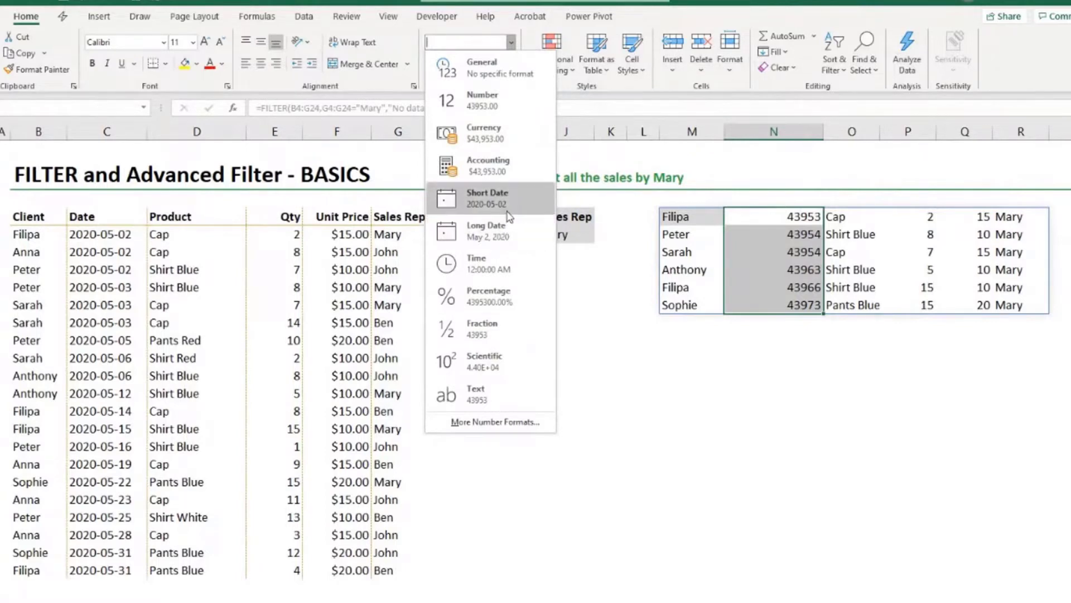
left_click(493, 198)
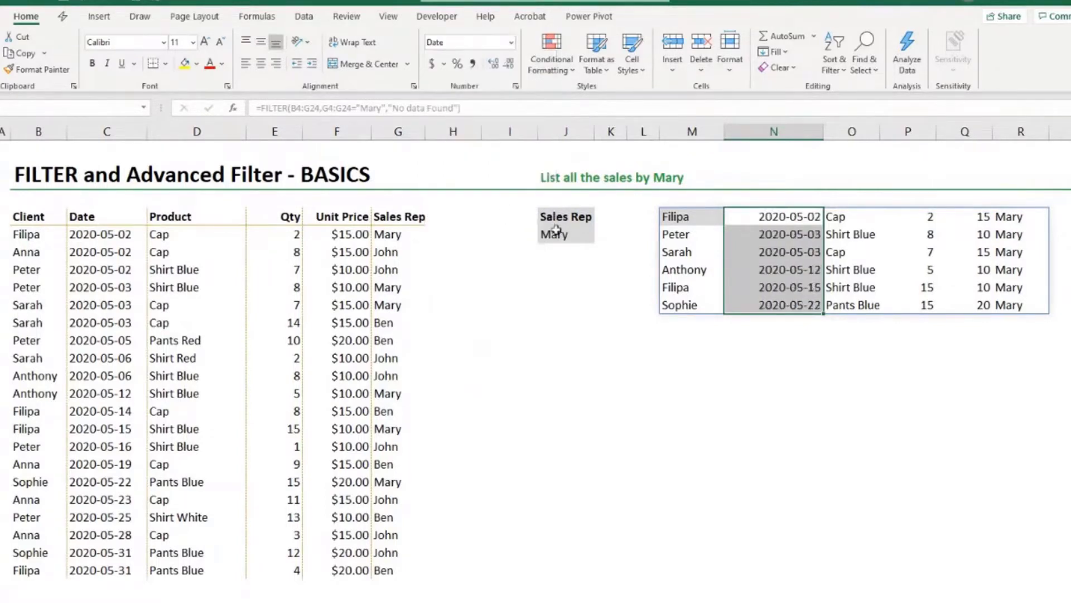
left_click_drag(983, 217, 985, 310)
left_click(754, 356)
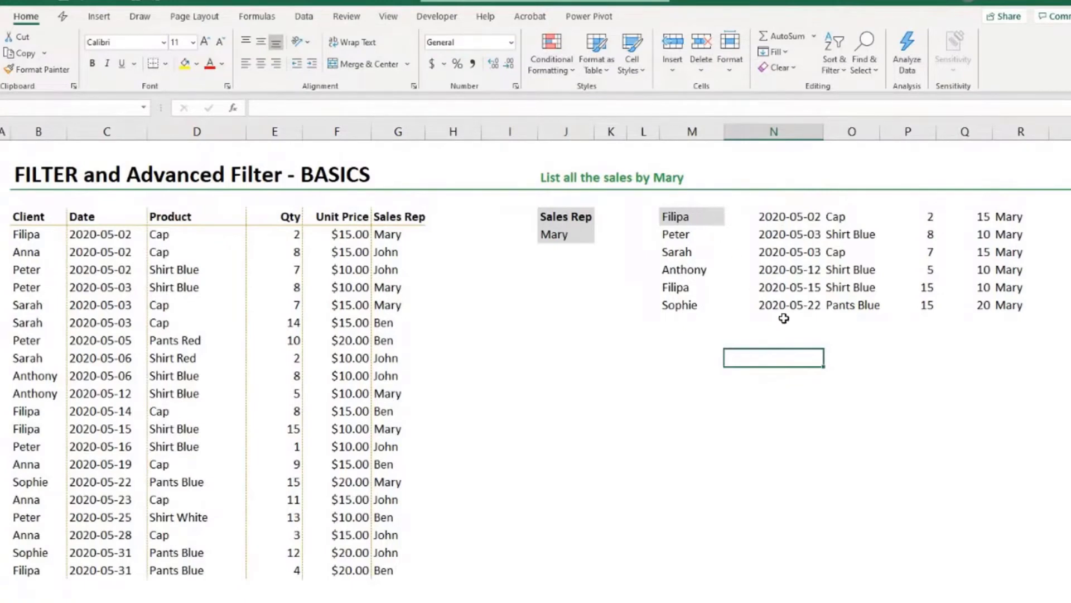
key("ctrl+z")
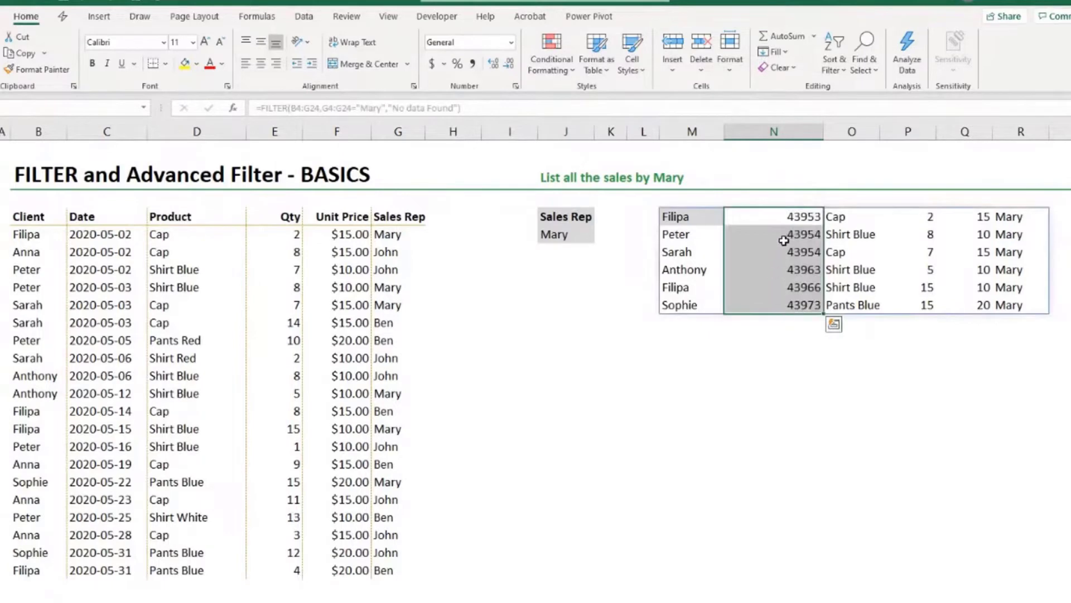
left_click(797, 341)
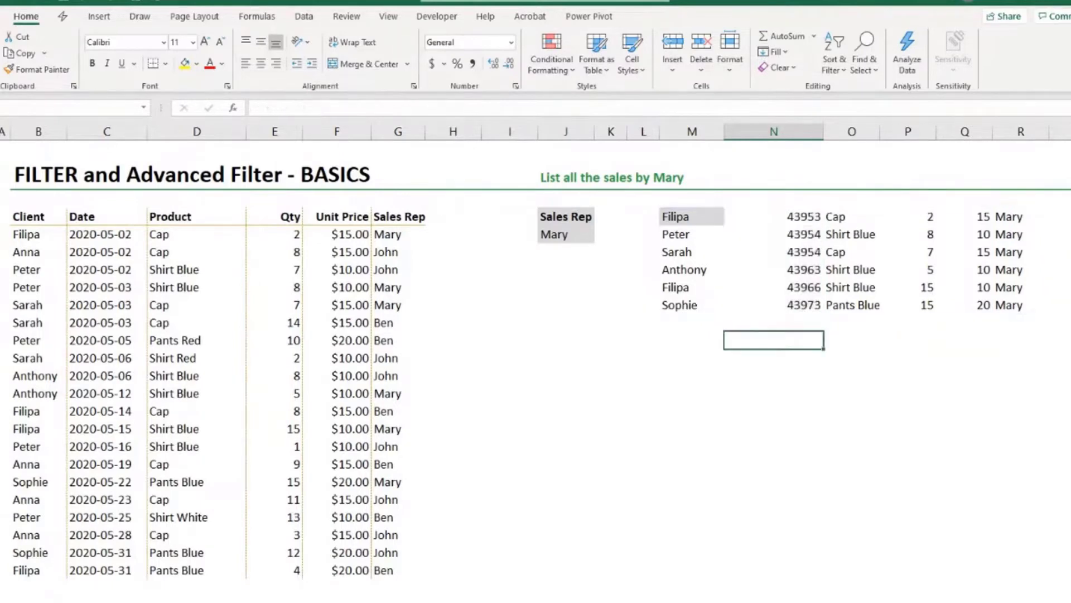
Replace the hard-coded sales rep name in M4's FILTER formula with a reference to cell J5.
left_click(676, 218)
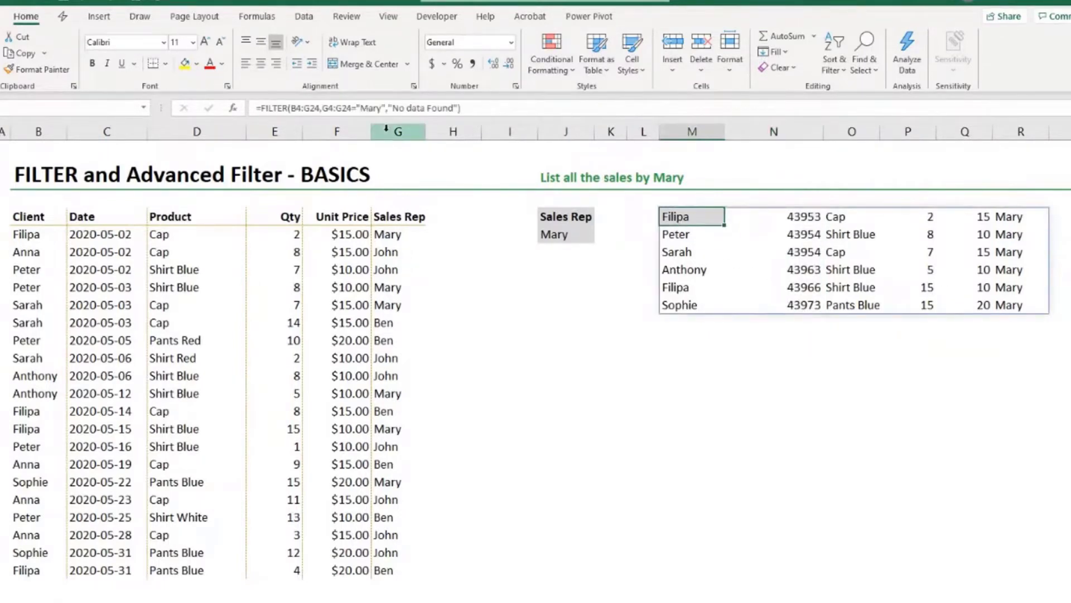
left_click(358, 108)
left_click_drag(357, 107, 387, 106)
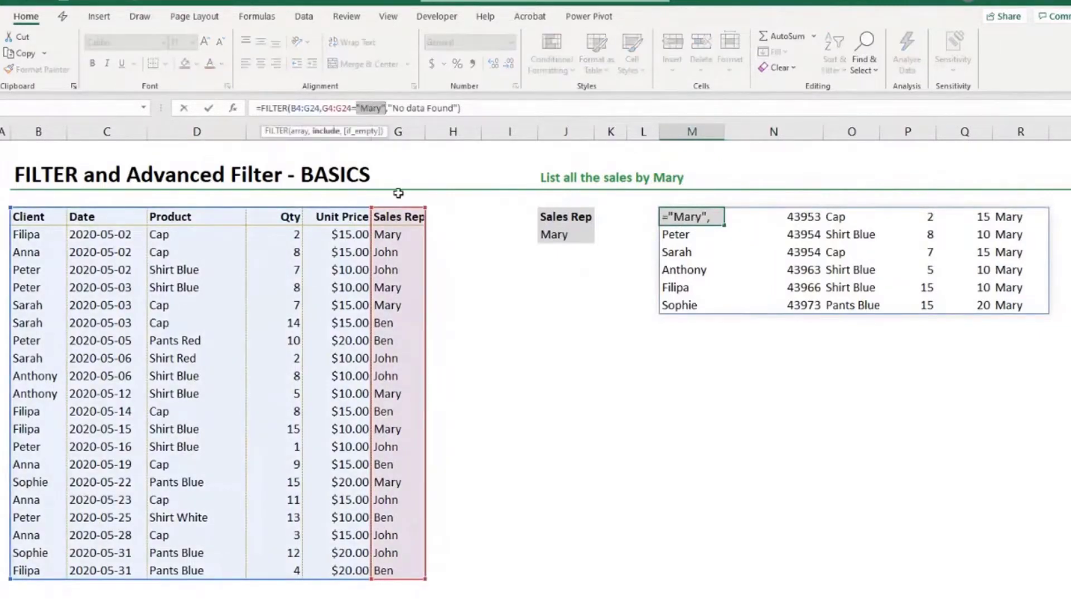
key("BackSpace")
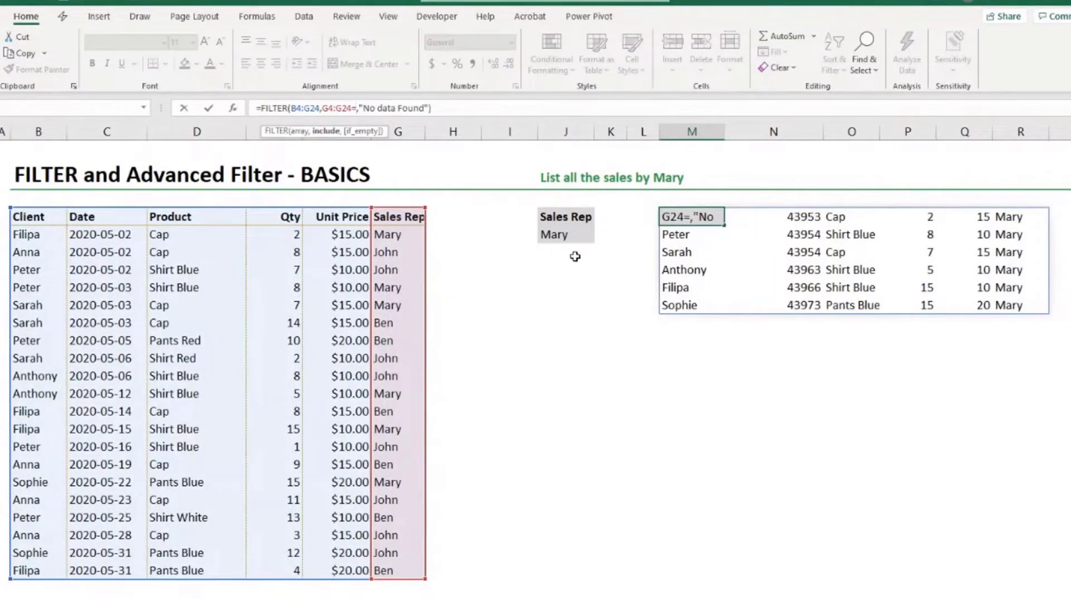
left_click(550, 230)
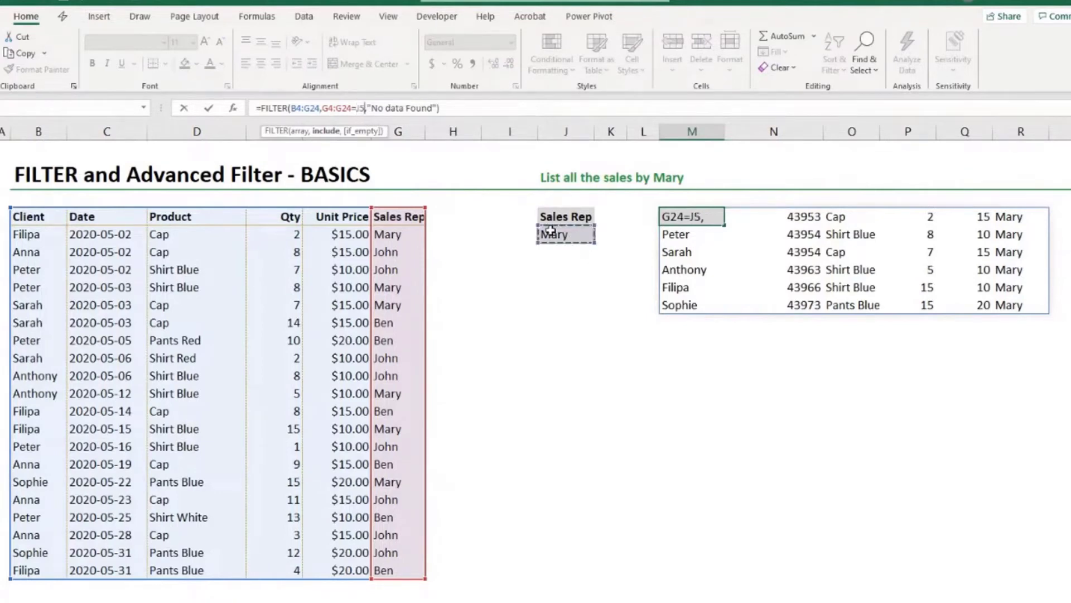
key("Return")
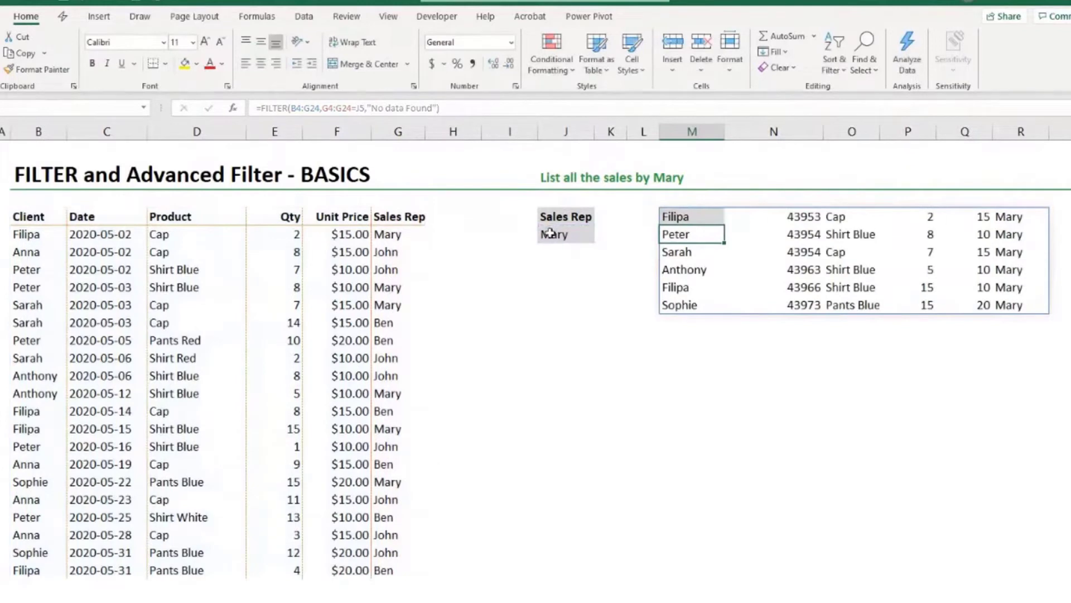
Enter another sales rep's name from the source table in criteria cell J5.
left_click(551, 233)
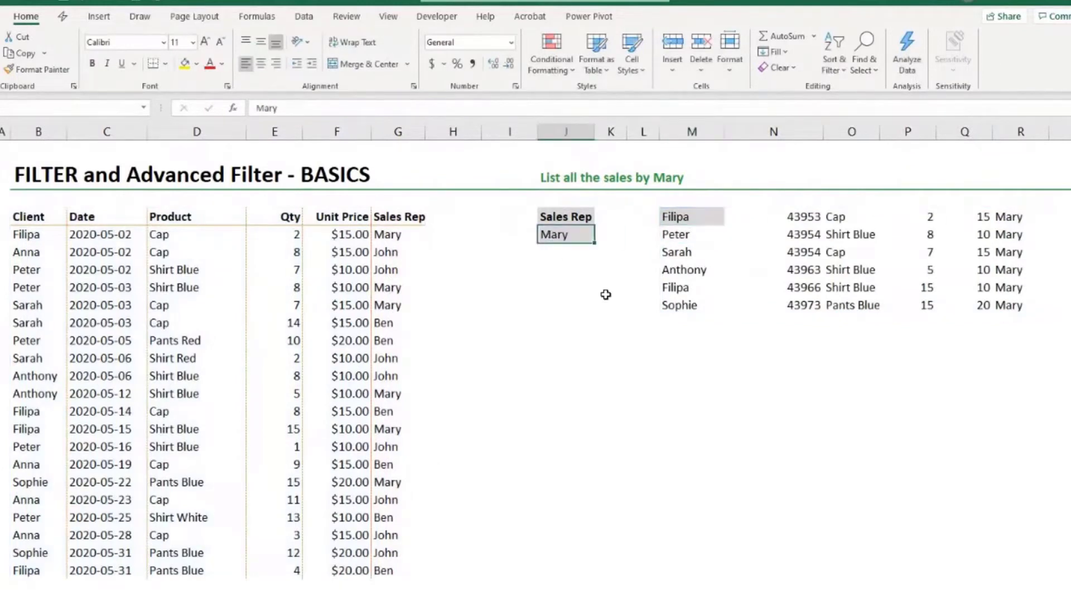
type("Jo")
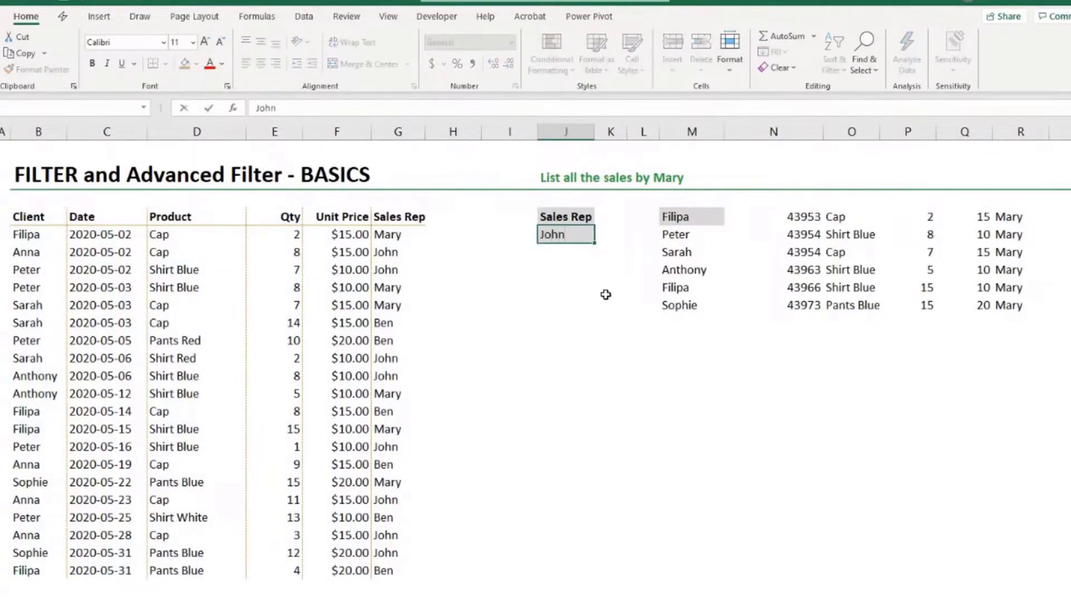
type("hn")
key("Return")
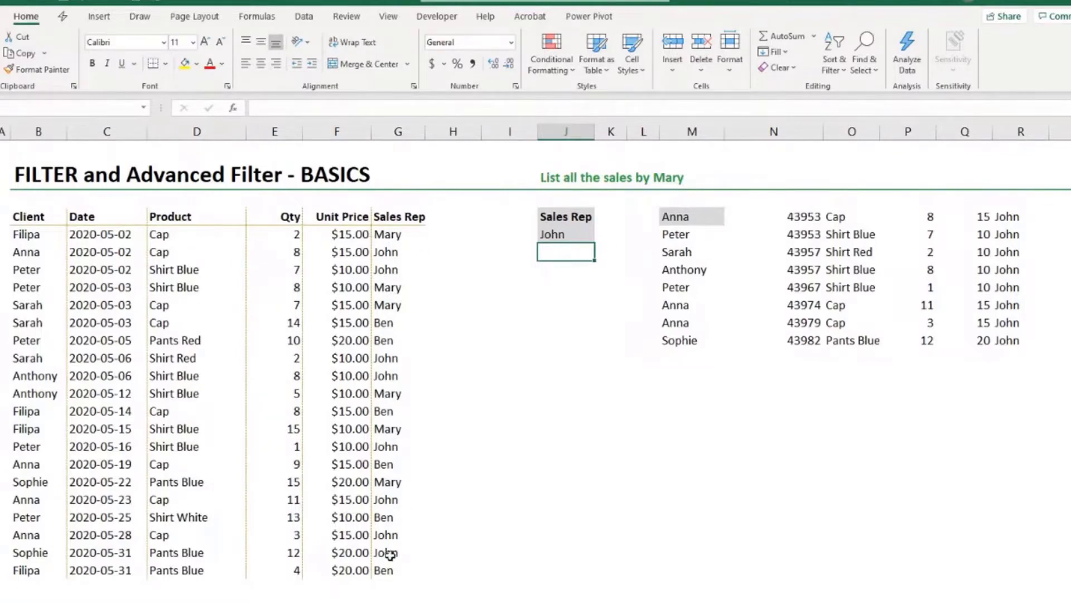
Try a name that is missing from the source table as the sales rep in J5 and check the result in M4.
left_click(566, 238)
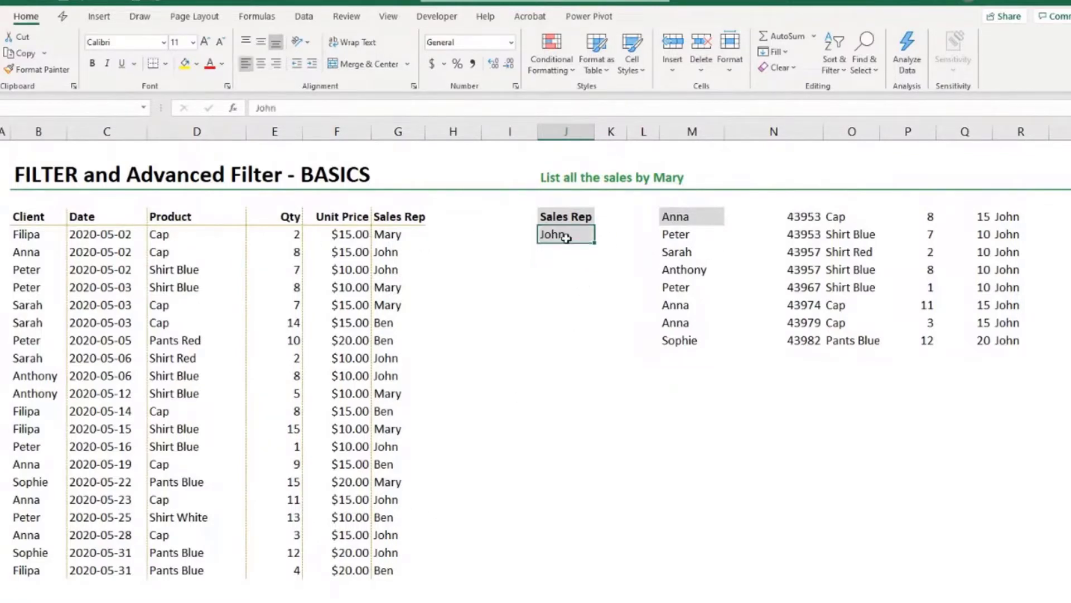
type("Celia")
key("Return")
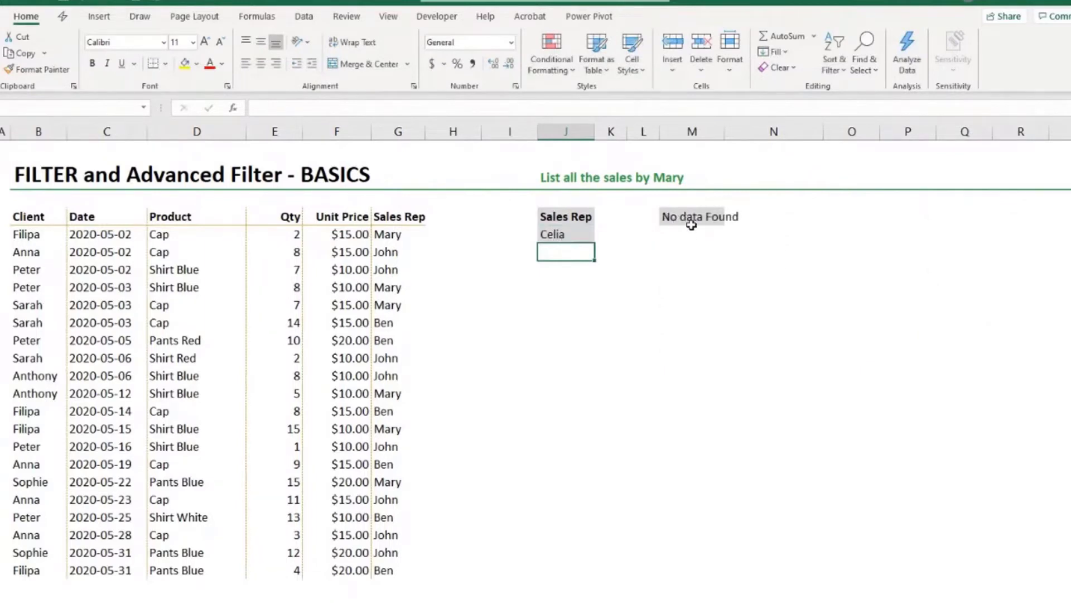
left_click_drag(684, 216, 641, 216)
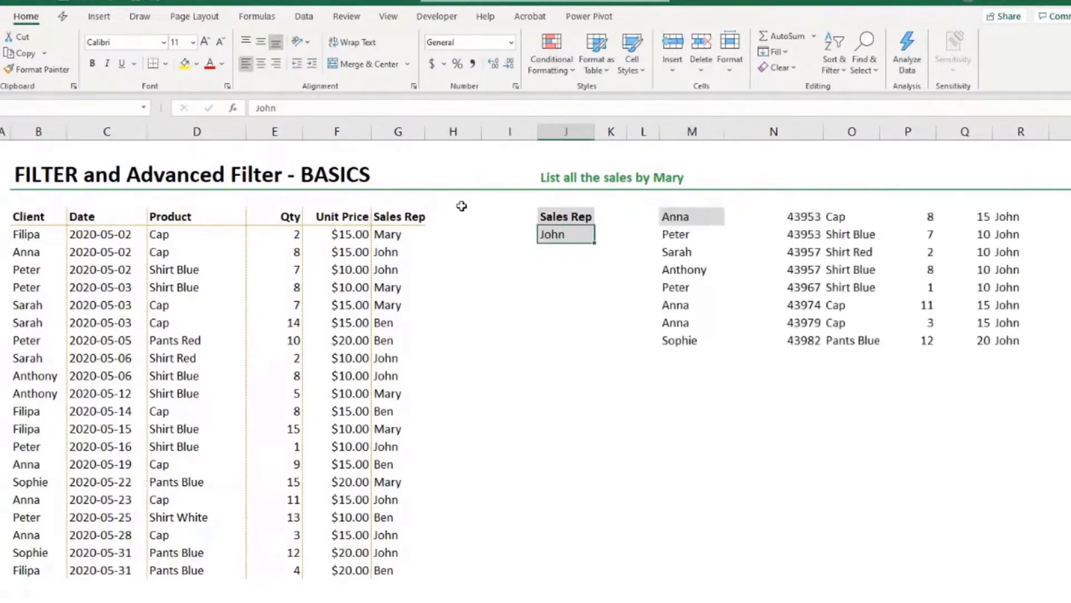
Examine the FILTER formula in M4 and the whole range it spills over.
left_click(690, 216)
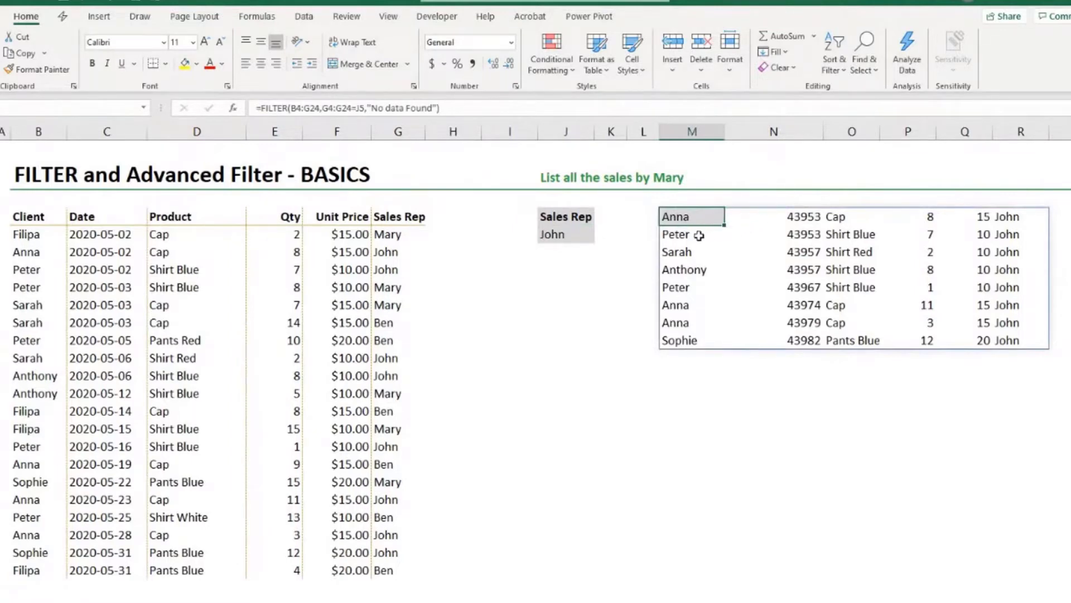
left_click_drag(673, 216, 1018, 332)
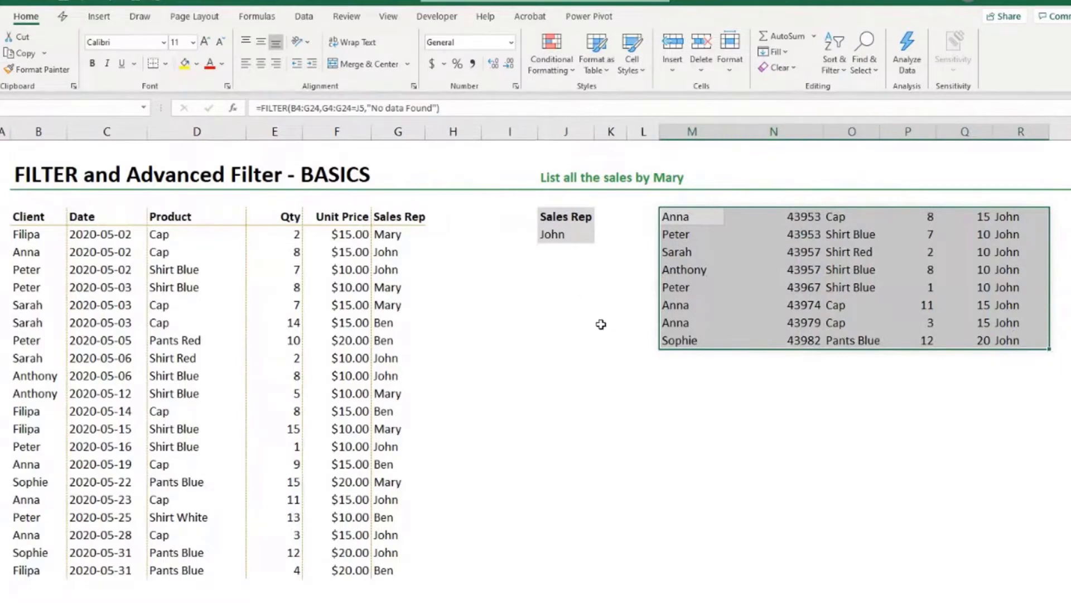
left_click(697, 216)
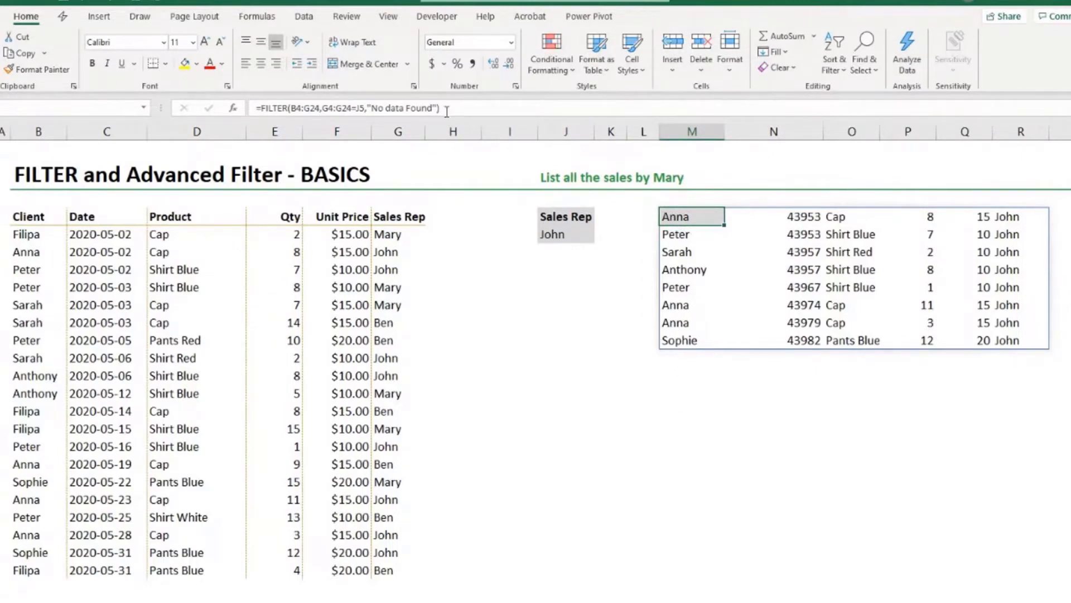
left_click_drag(442, 107, 255, 107)
key("Escape")
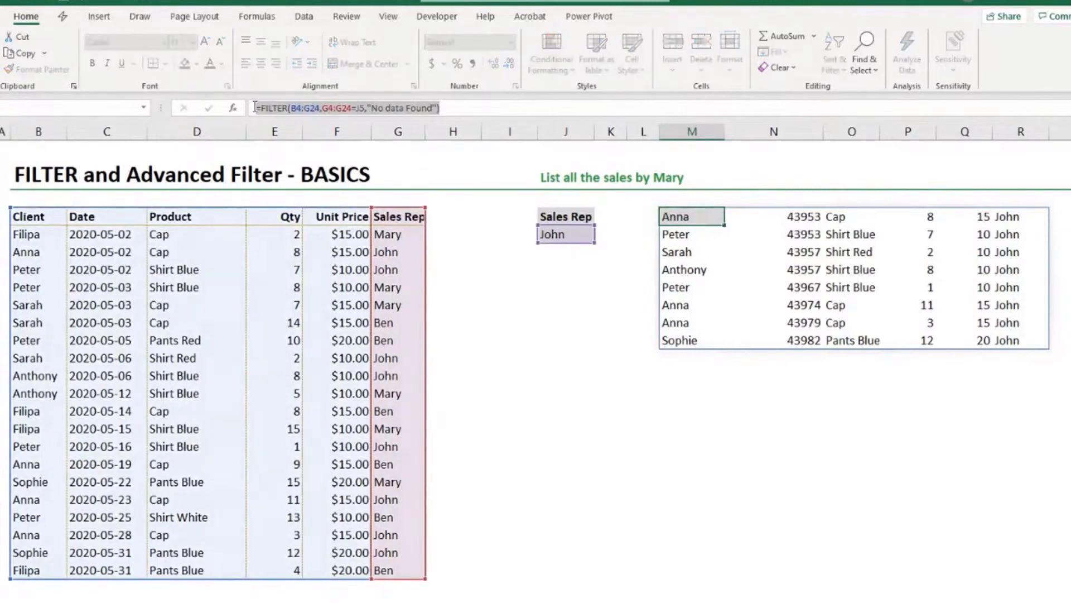
Examine how the formula appears in the spilled cells N5:N7, compared with source cell M4, and whether N6 can be edited.
left_click(680, 252)
left_click(791, 251)
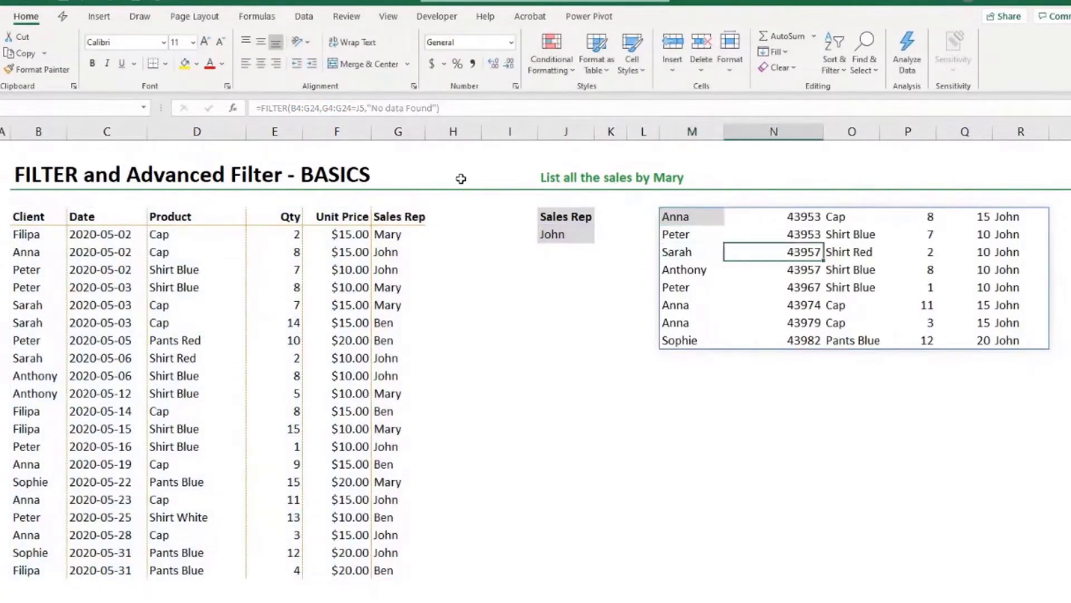
left_click(257, 109)
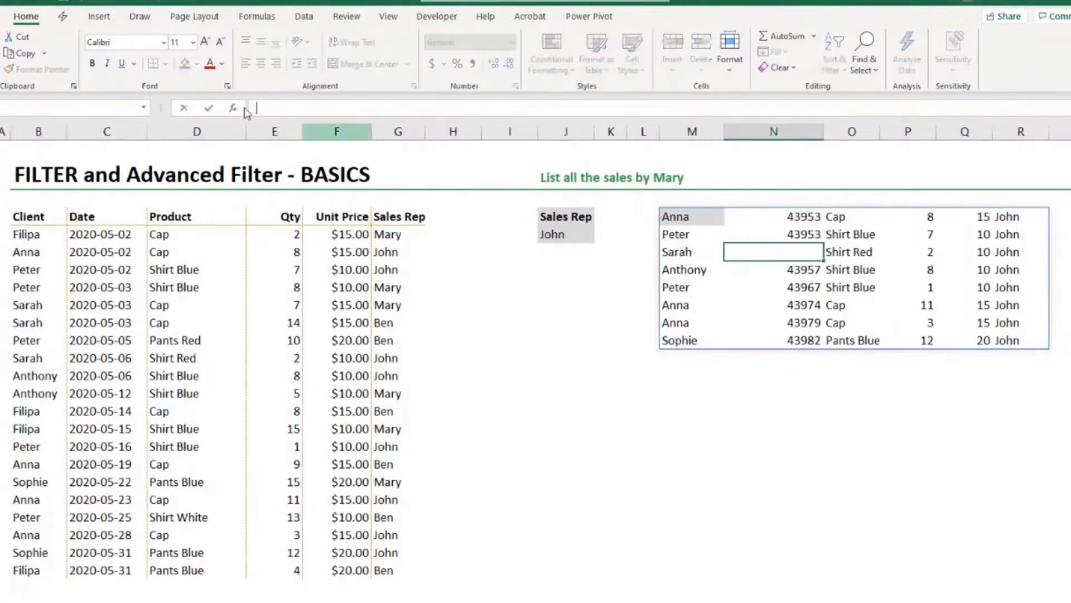
key("Escape")
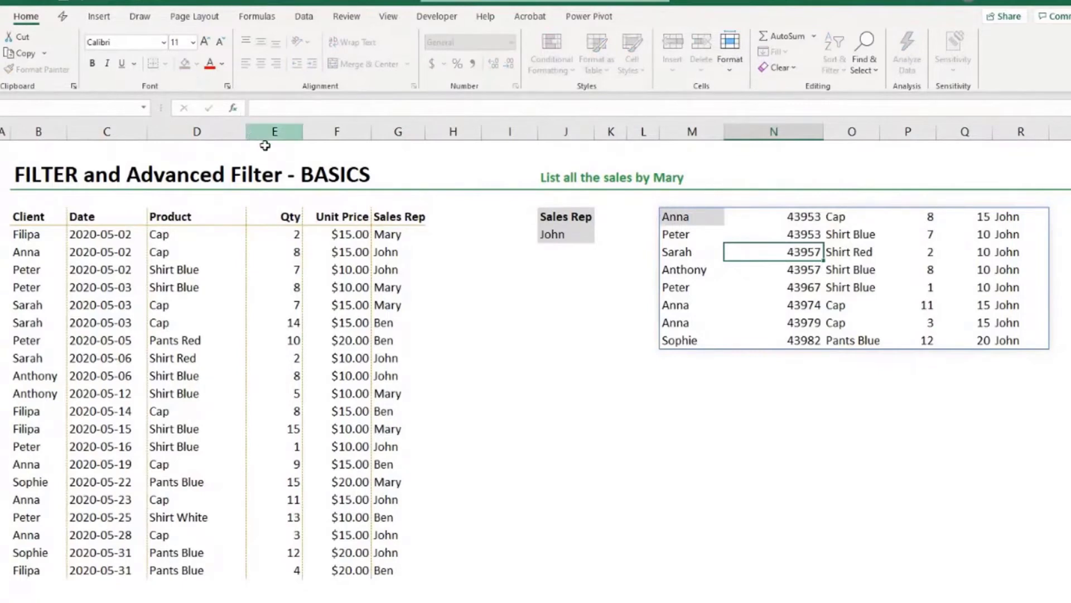
left_click(795, 235)
left_click(807, 252)
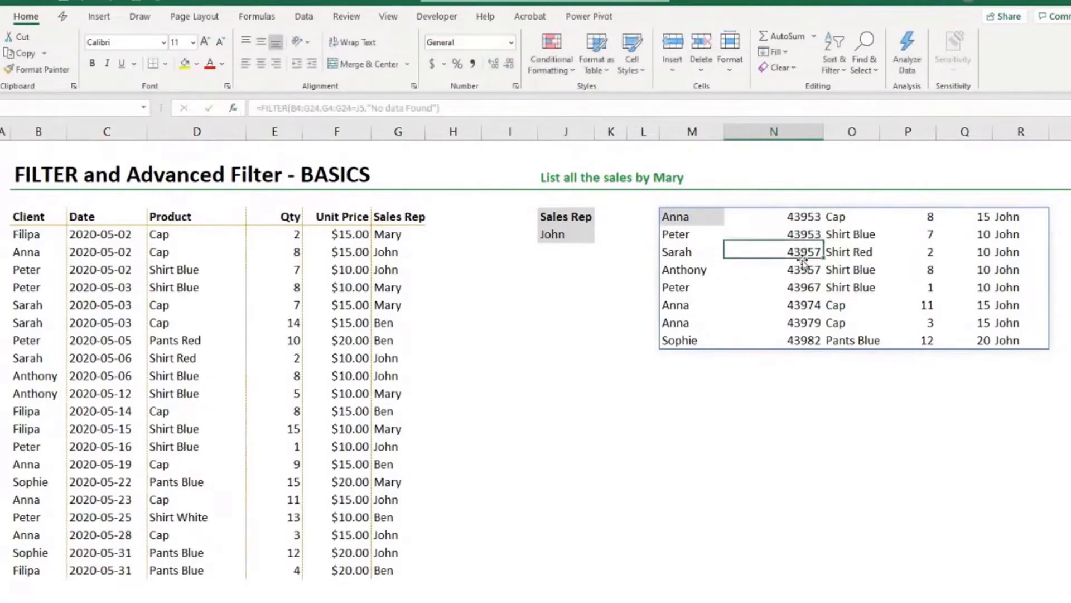
left_click(807, 270)
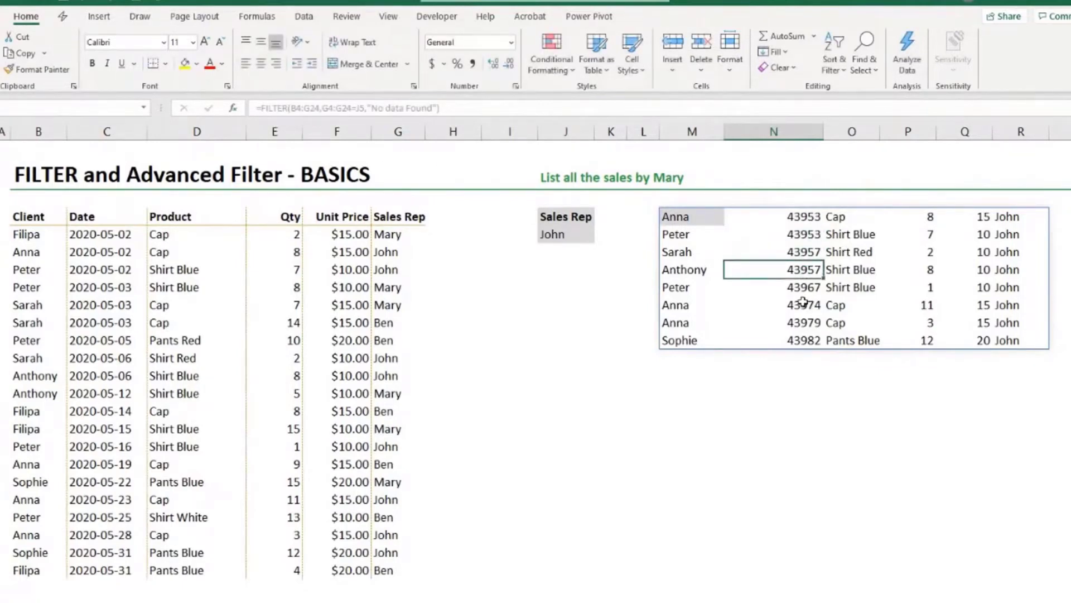
left_click(698, 214)
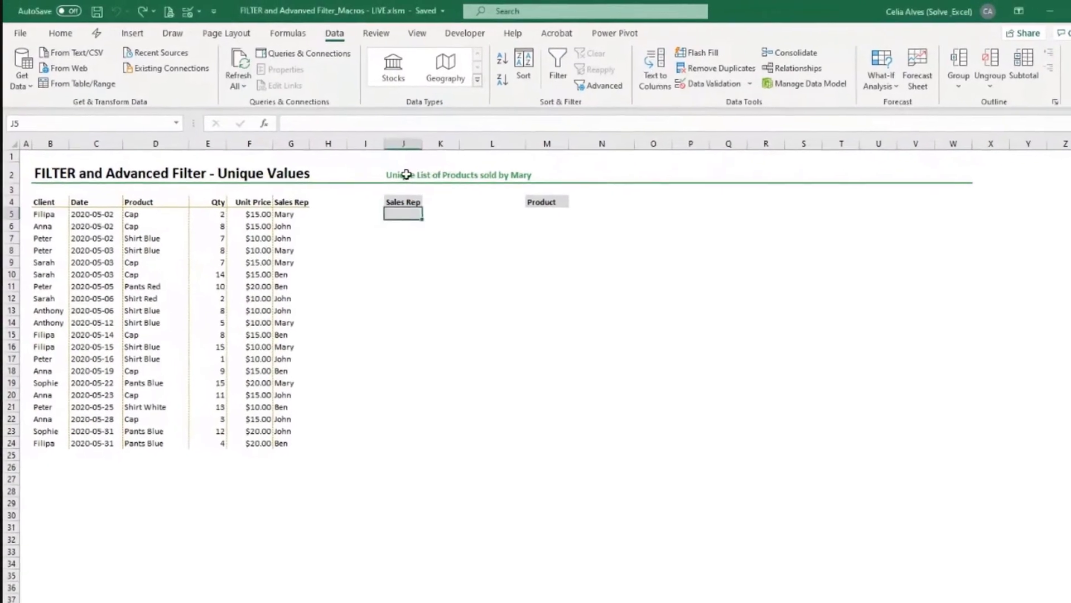
On the Unique sheet, start a FILTER formula in M5 under Product, with the product entries D5:D24 as the array.
left_click(411, 179)
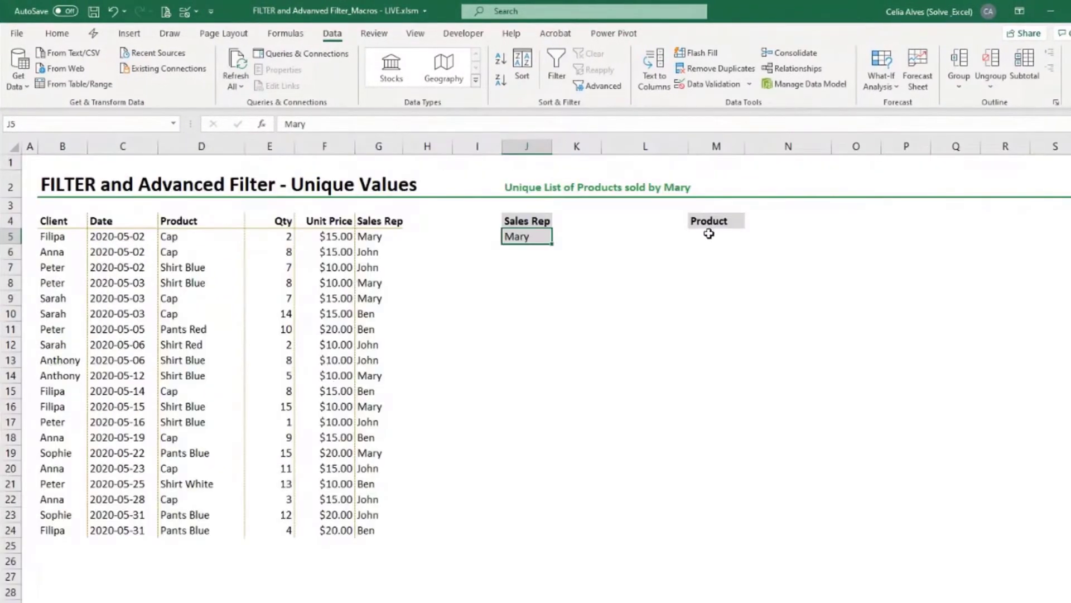
left_click(709, 234)
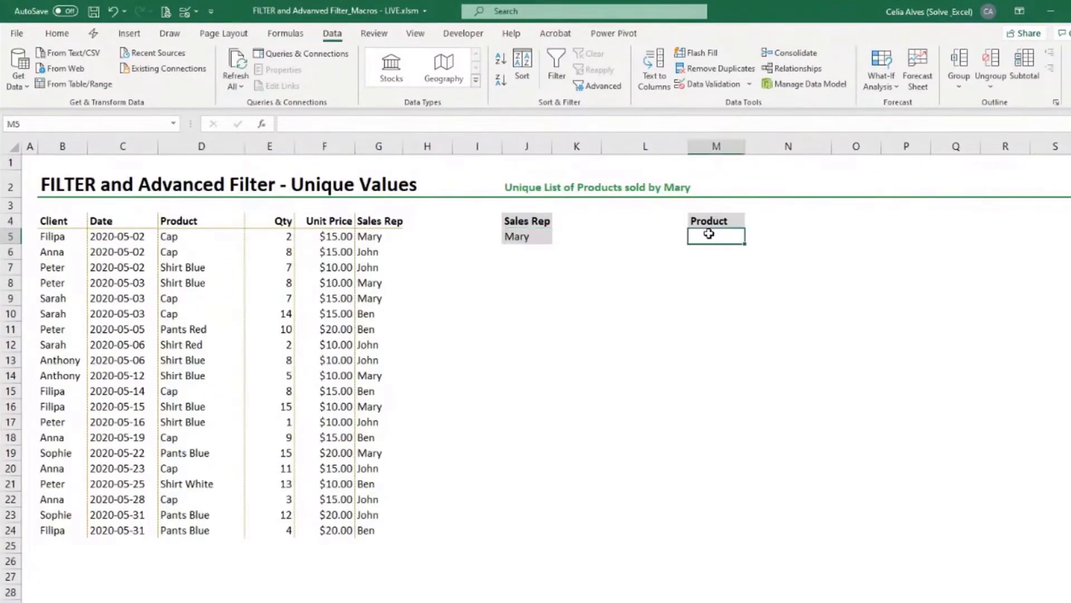
type("=")
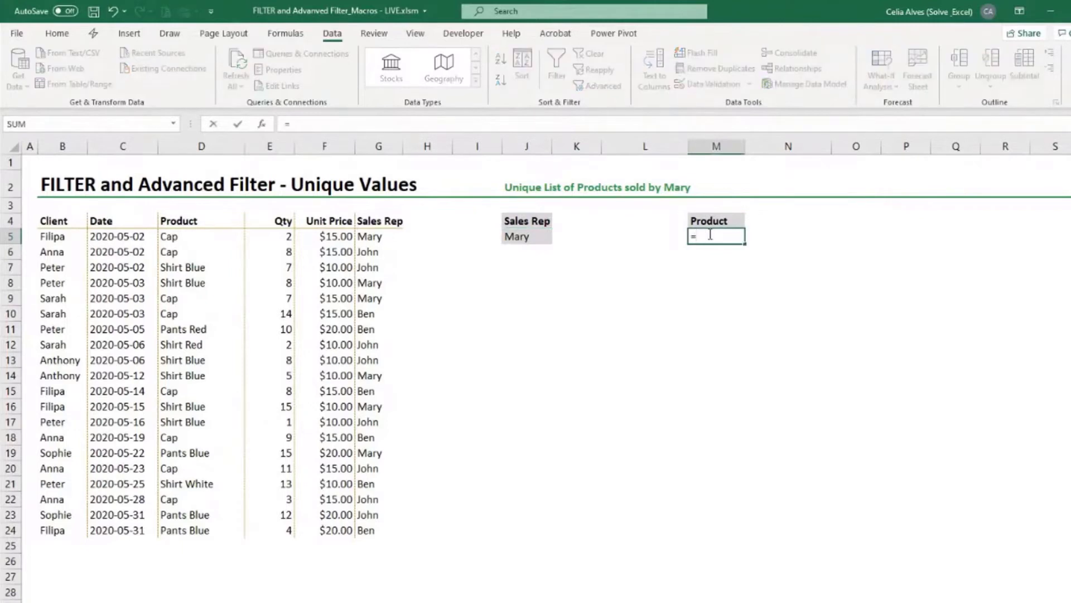
type("FIL")
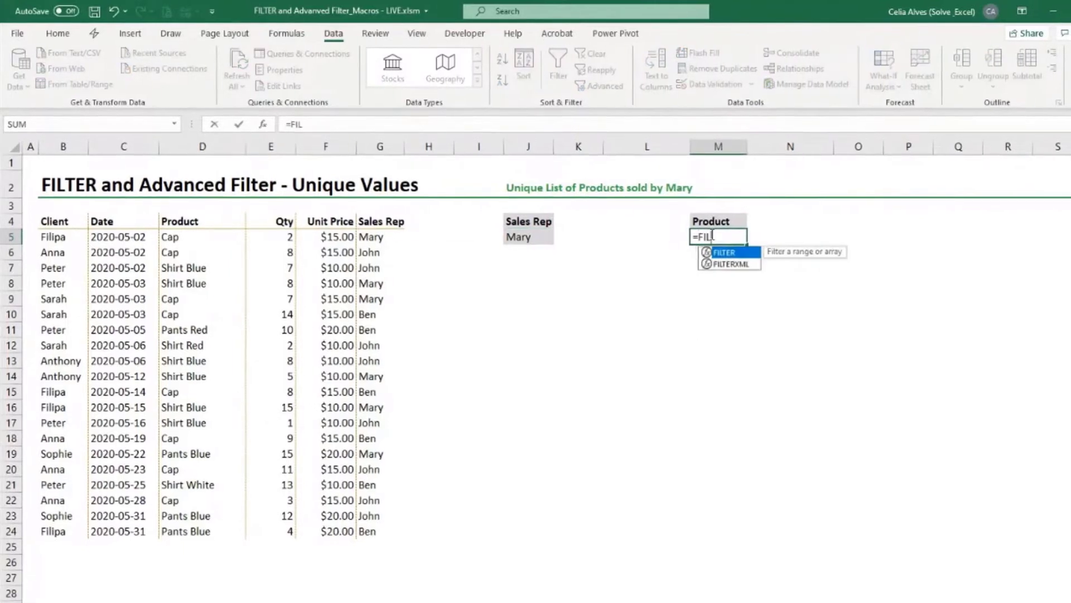
key("Tab")
left_click(209, 236)
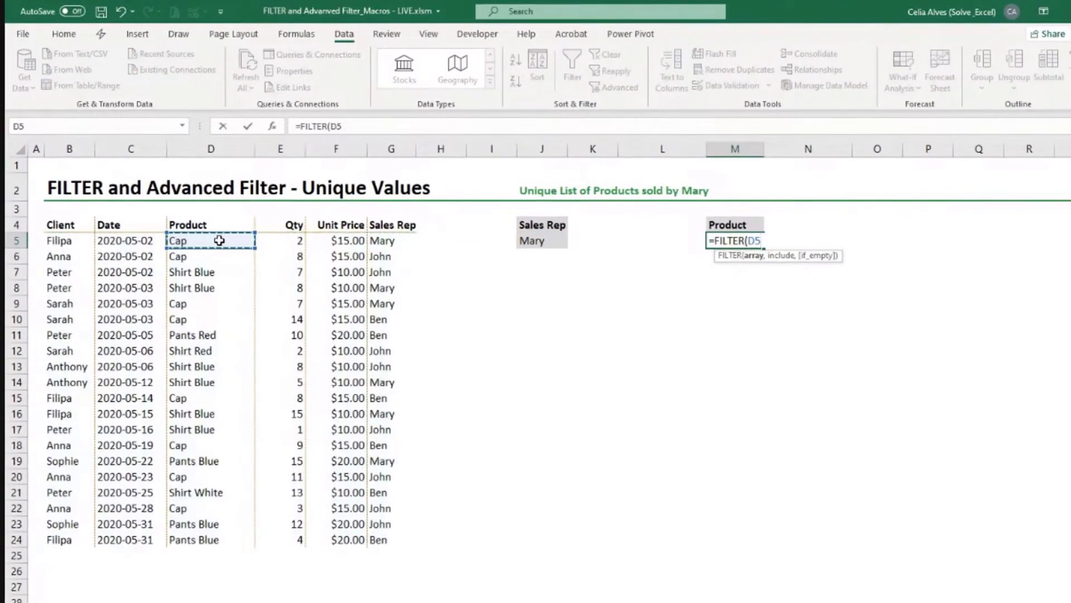
left_click_drag(219, 240, 221, 540)
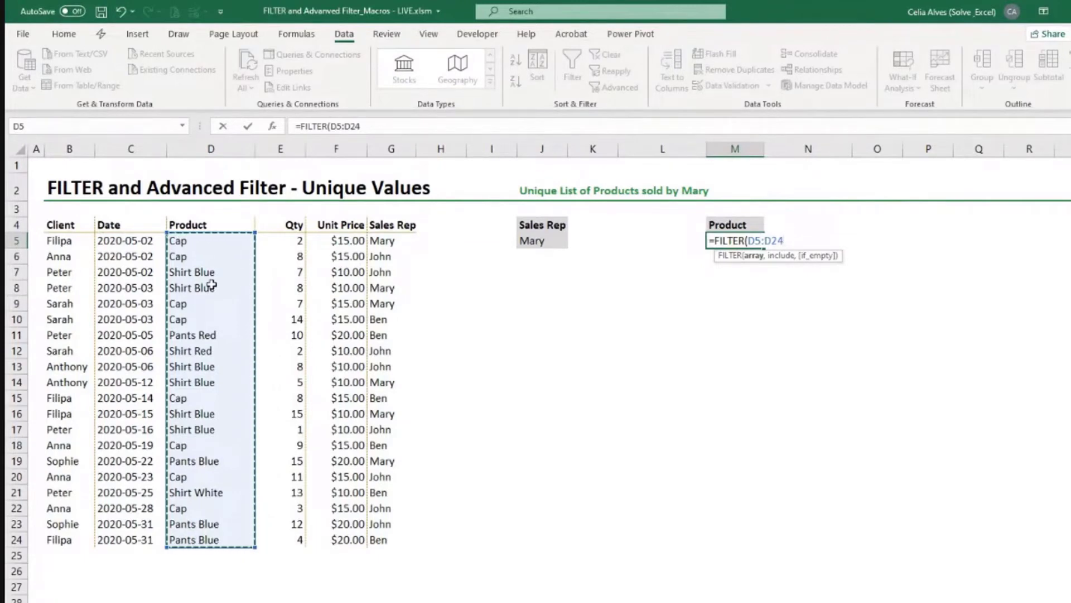
type(",")
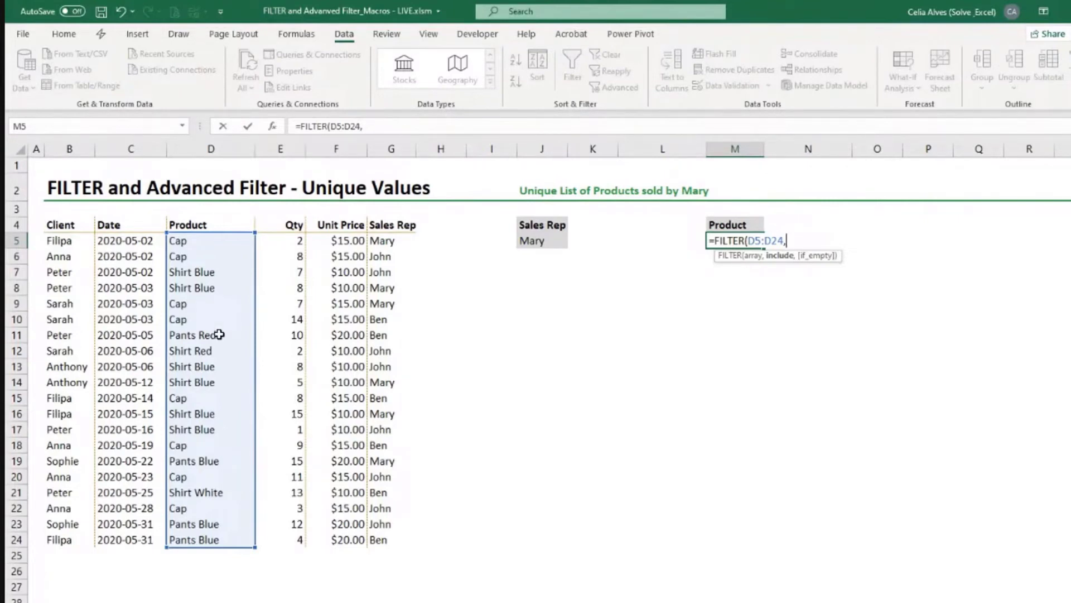
Complete the M5 FILTER formula with the condition G5:G24=J5 and the fallback text "nothing found".
left_click_drag(377, 240, 408, 539)
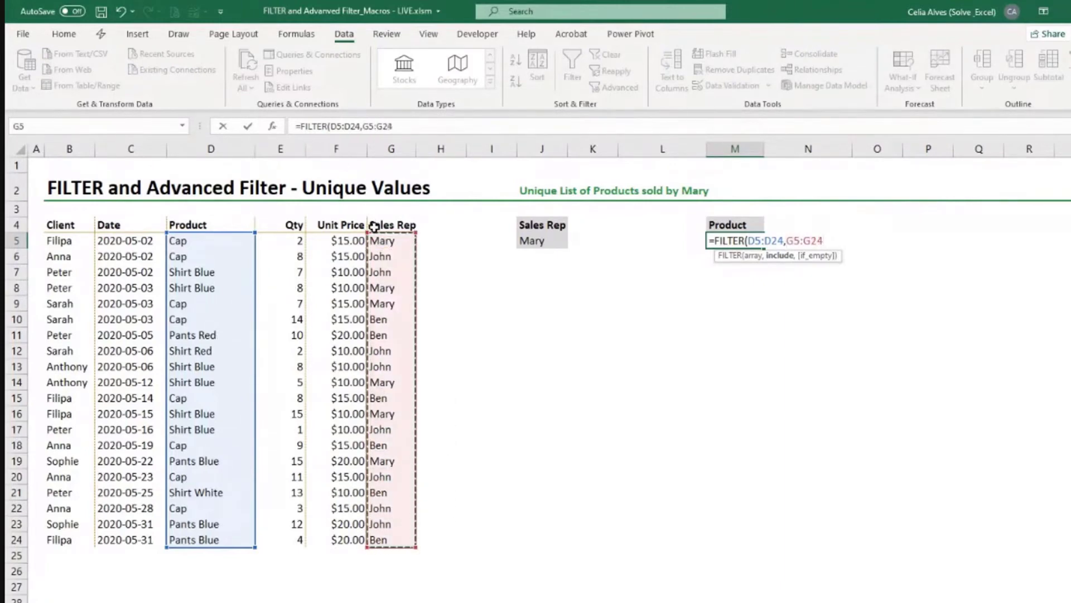
left_click(422, 129)
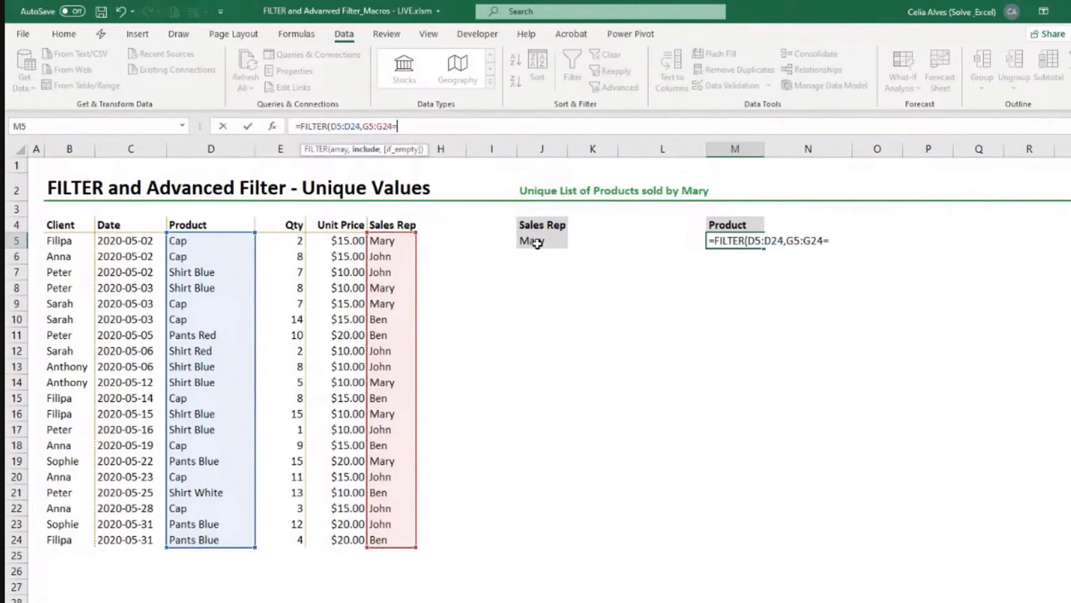
left_click(538, 243)
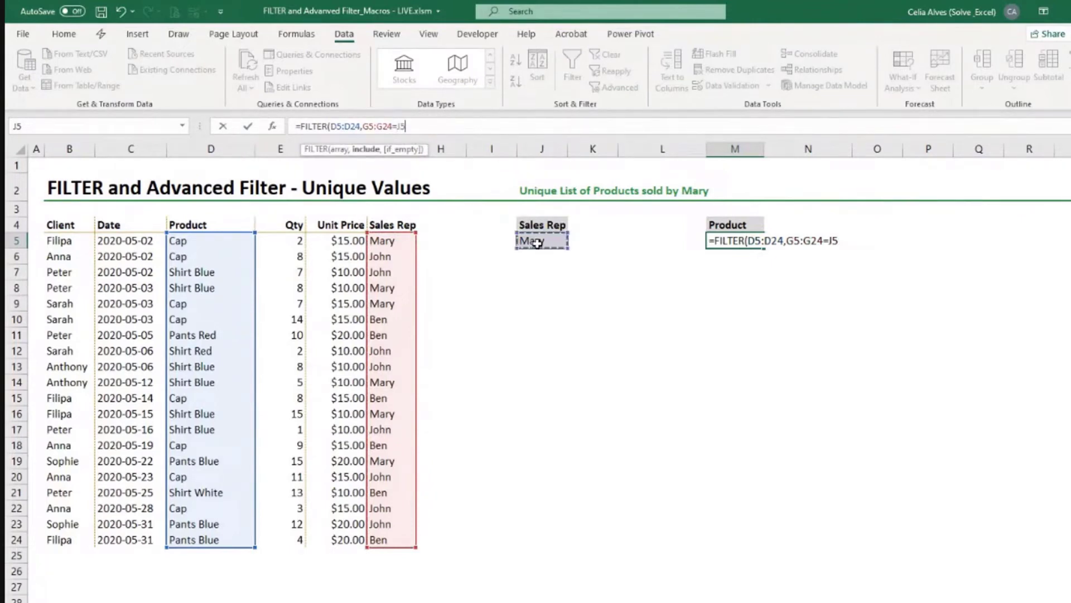
type(",")
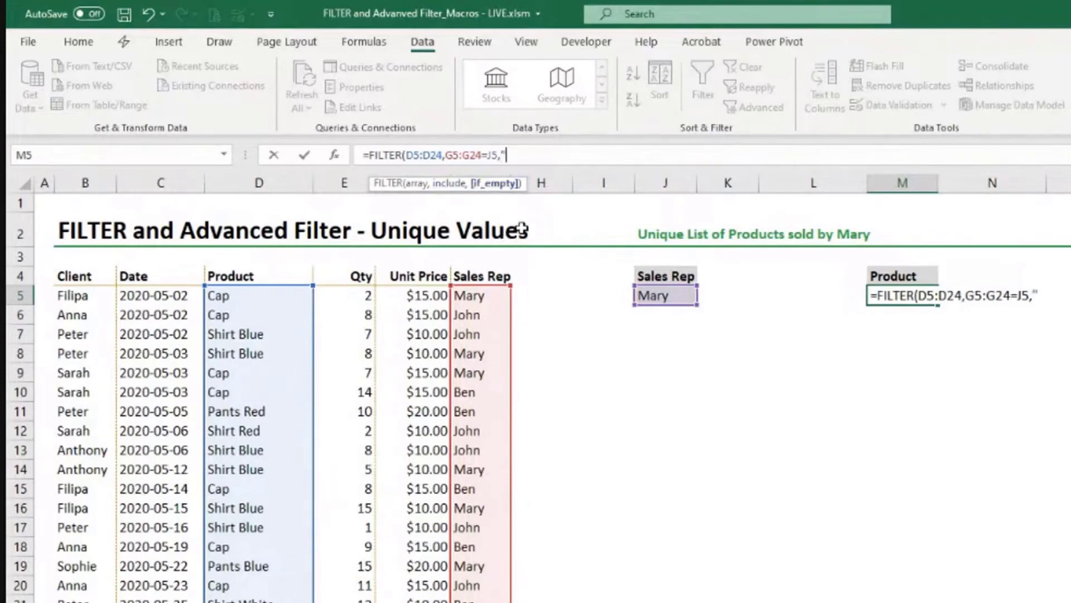
type("\"nothing")
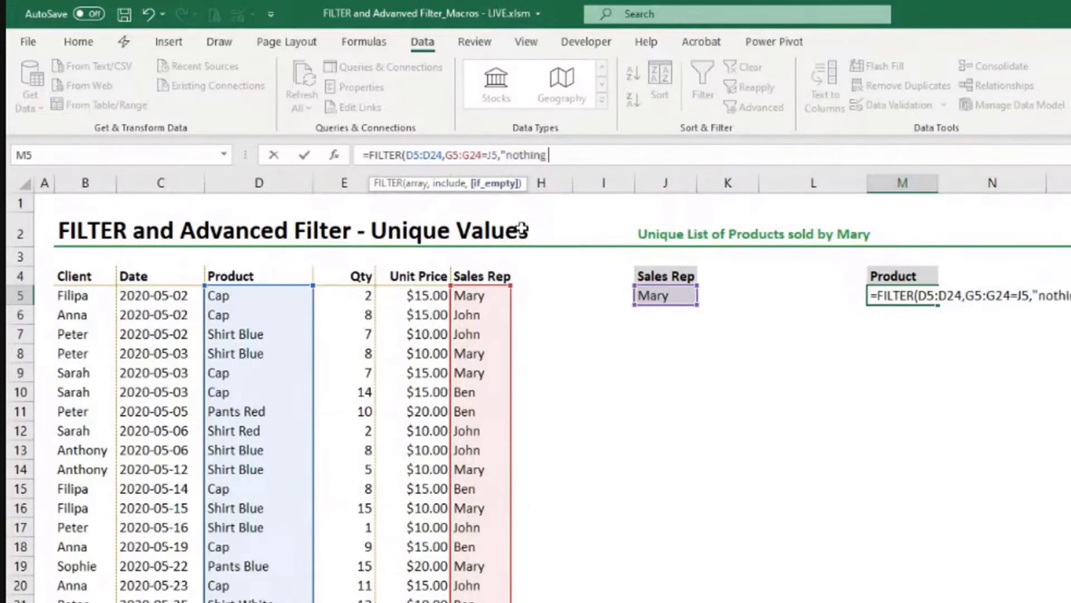
type(" found\")")
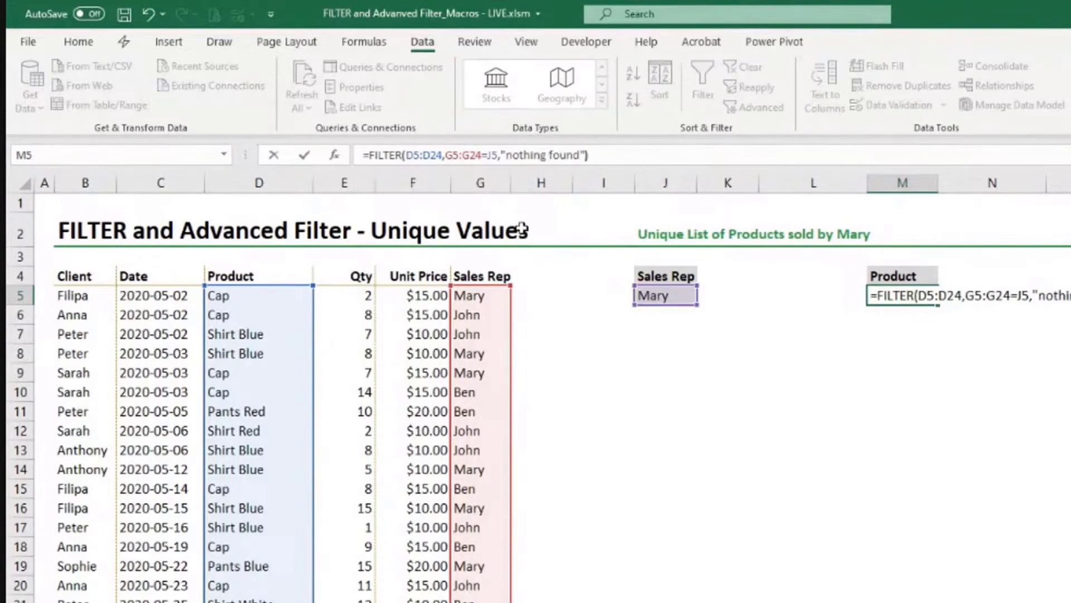
key("Return")
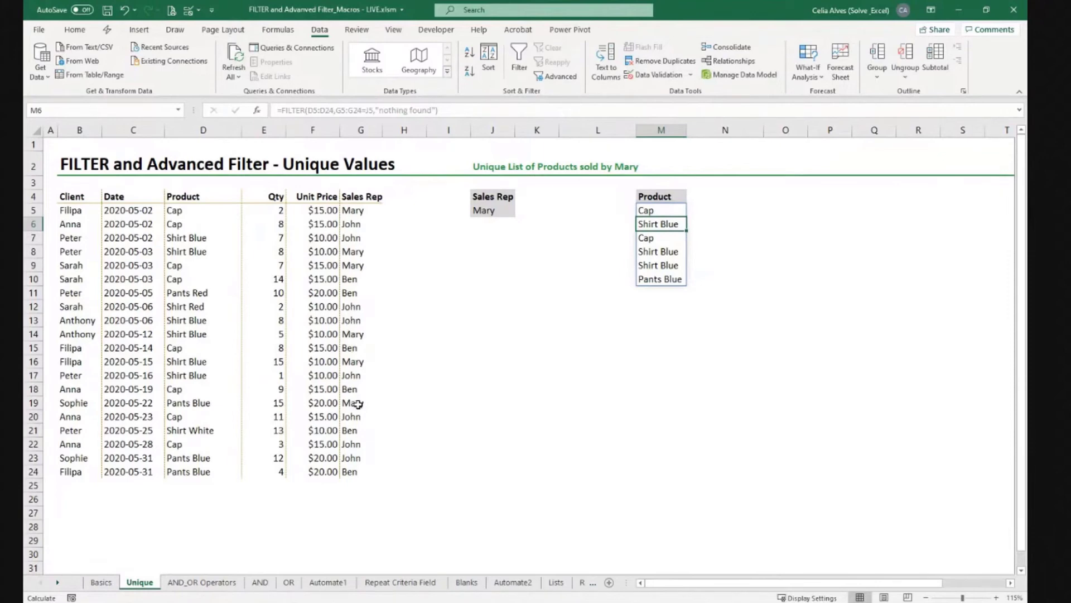
Examine the filtered product list in M5:M10 for repeated products.
left_click_drag(662, 211, 662, 257)
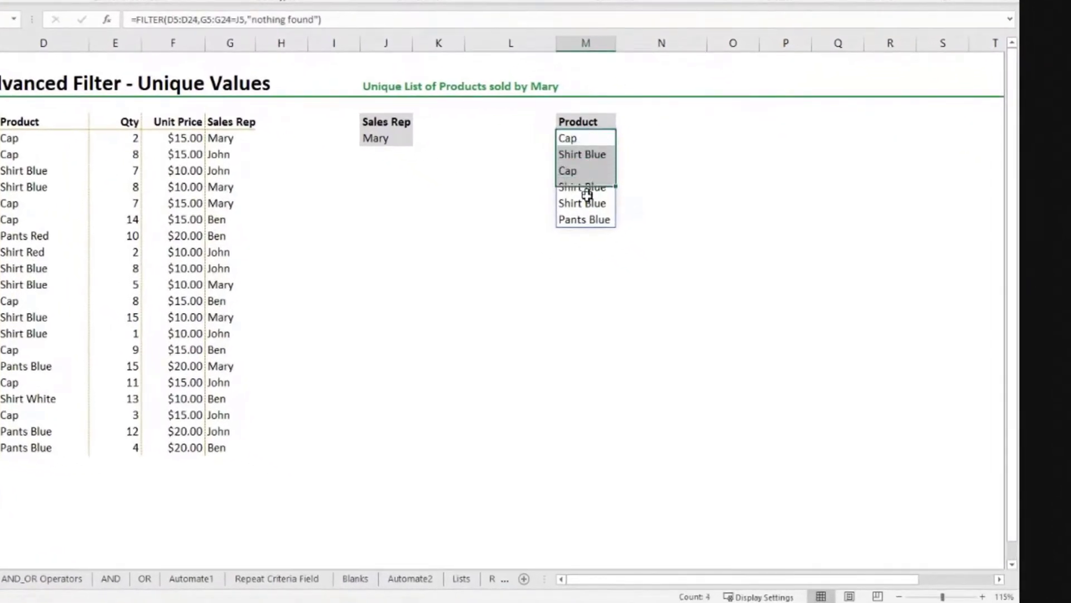
left_click_drag(586, 193, 586, 216)
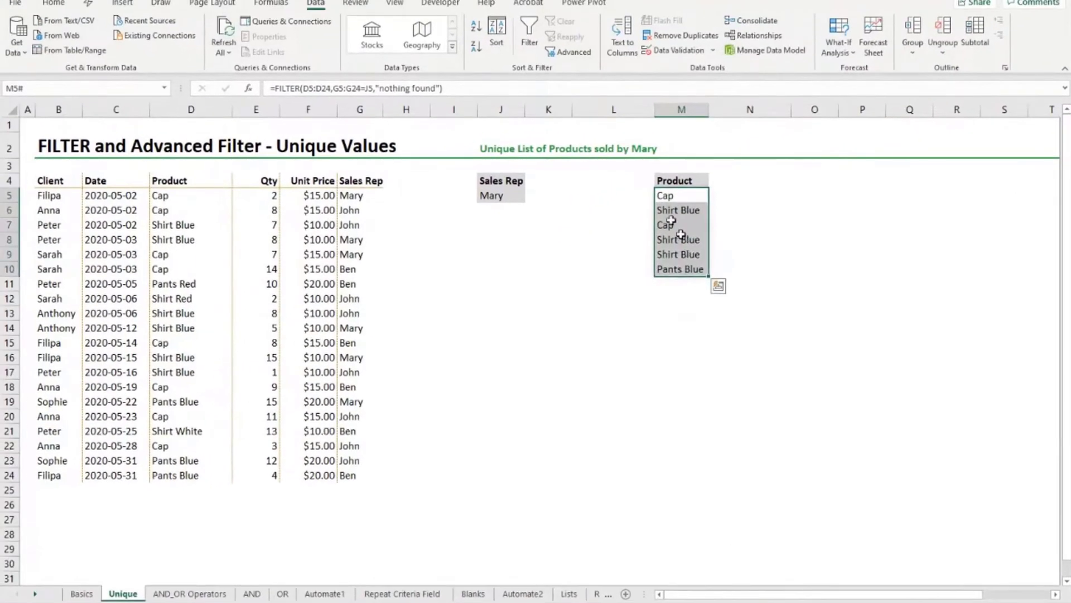
left_click(671, 223)
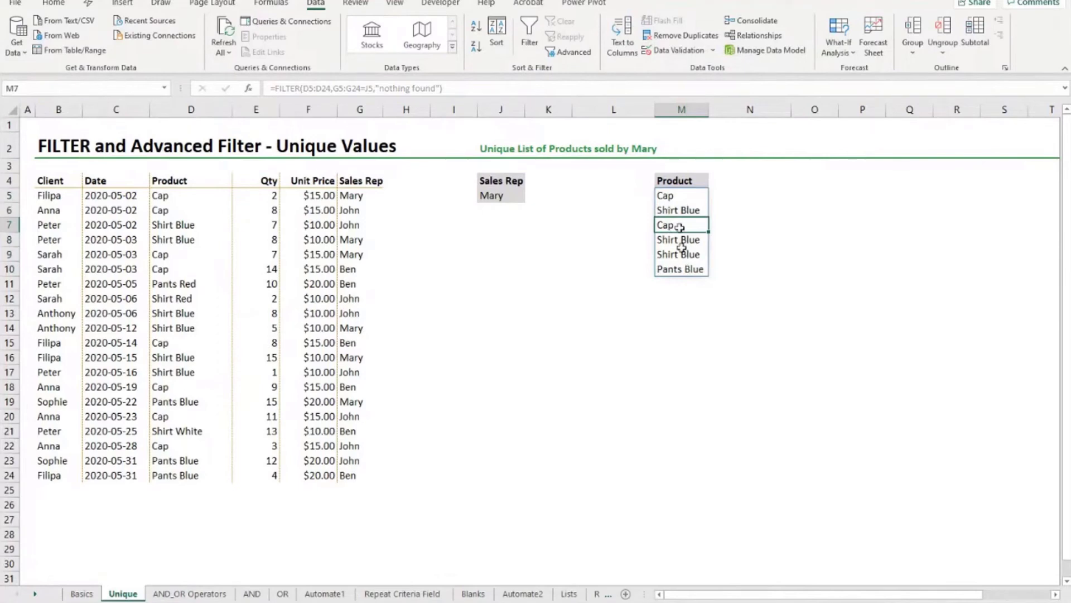
Wrap the M5 FILTER formula in UNIQUE, giving =UNIQUE(FILTER(D5:D24,G5:G24=J5,"nothing found")).
left_click(680, 197)
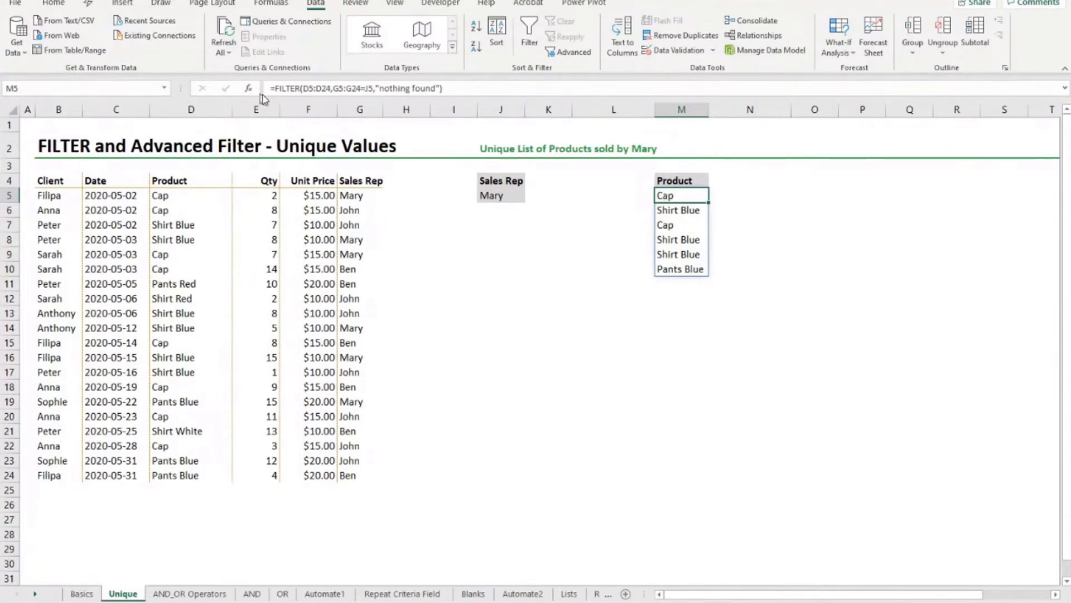
left_click(274, 89)
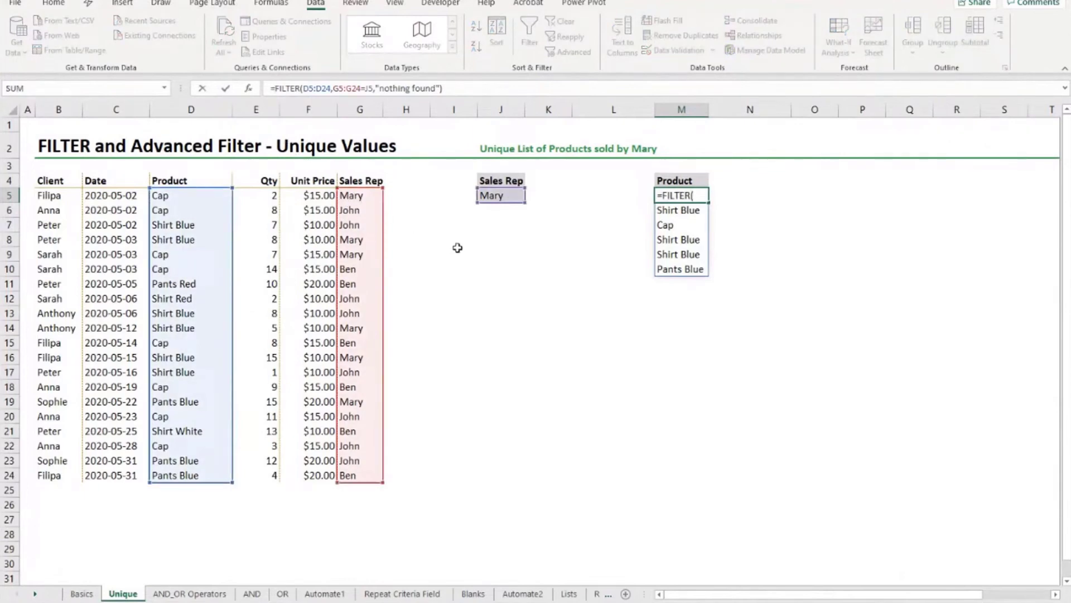
type("UNIQUE")
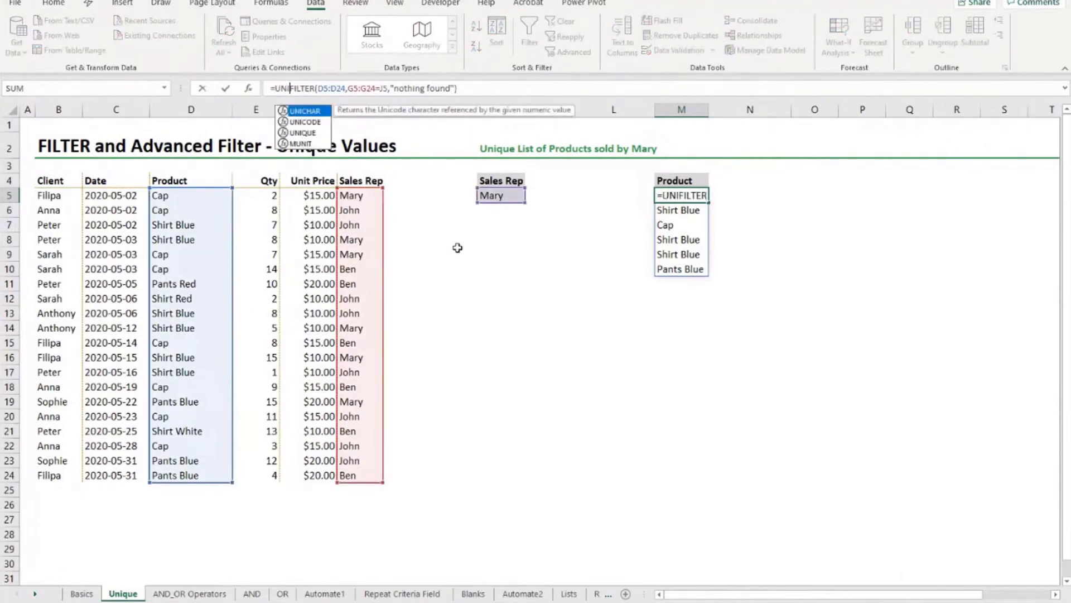
type("(")
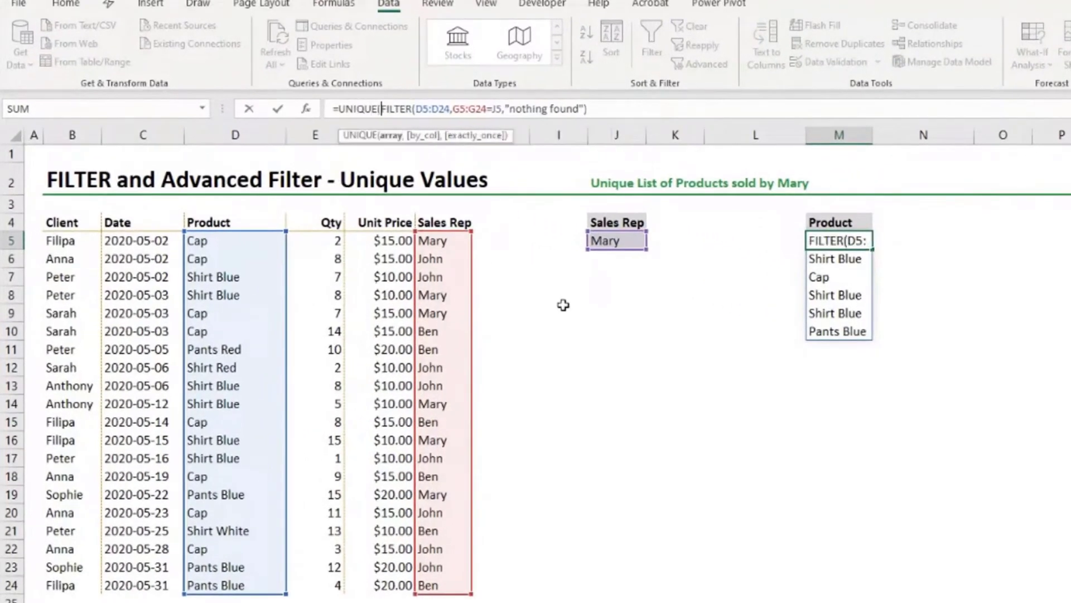
left_click(618, 108)
type(")")
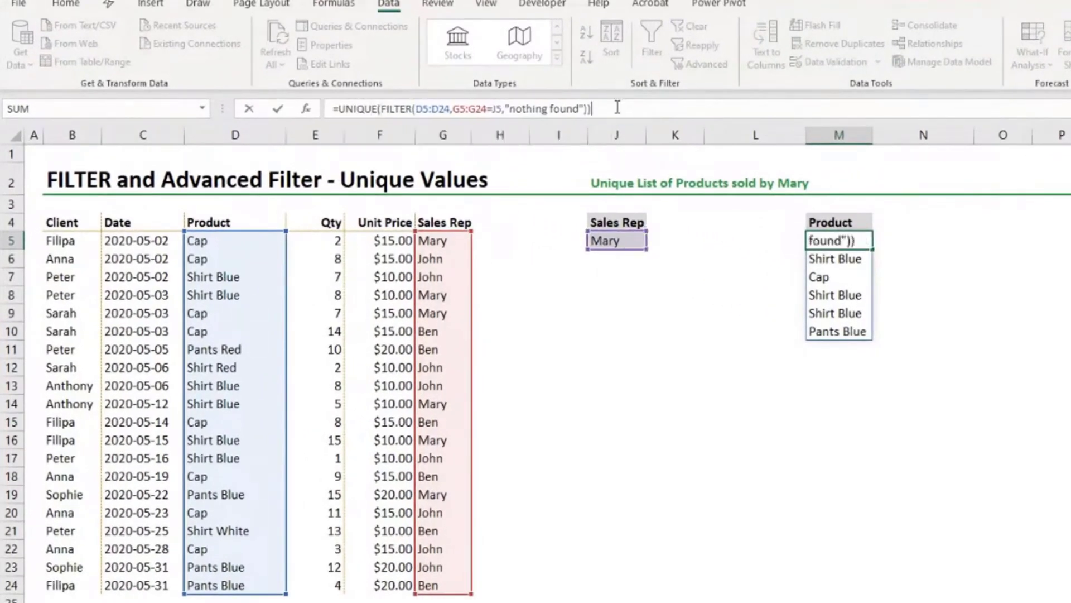
key("Return")
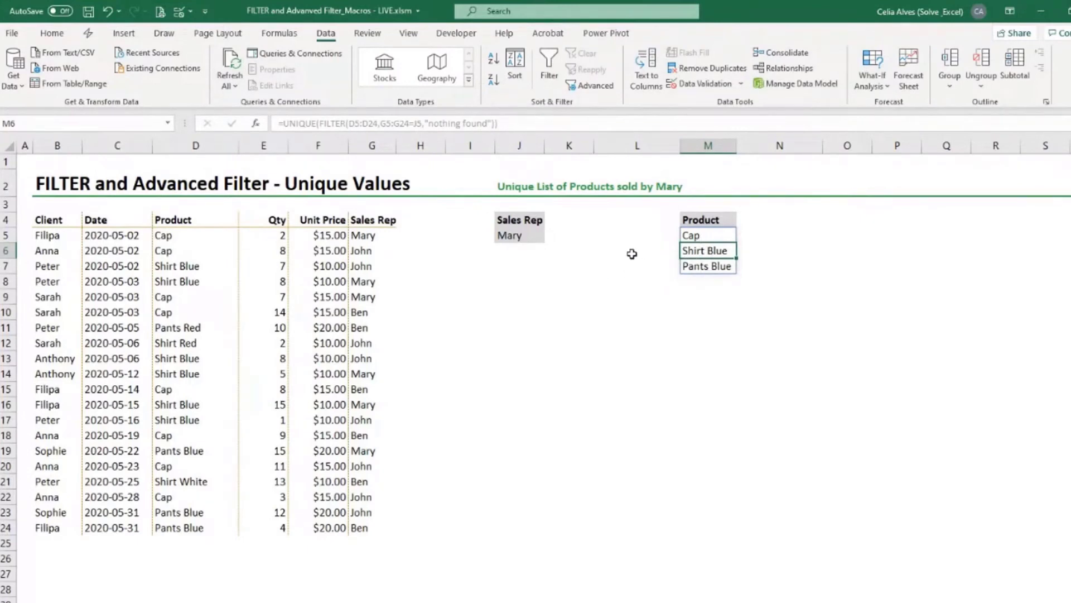
Change the Sales Rep criterion in J5 to the first name of the rep listed in G10.
left_click(503, 237)
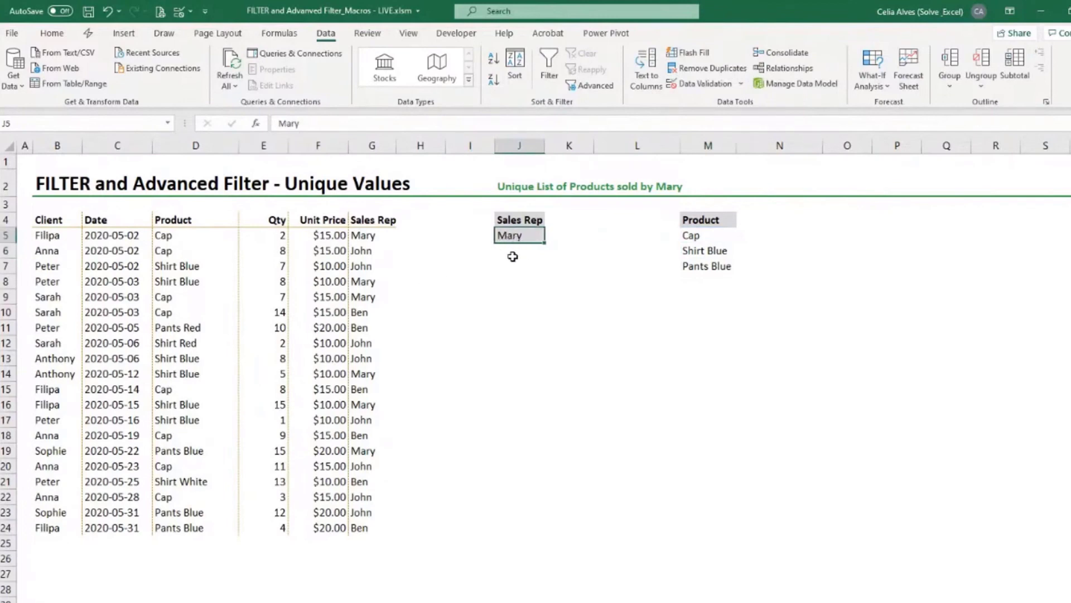
type("Ben")
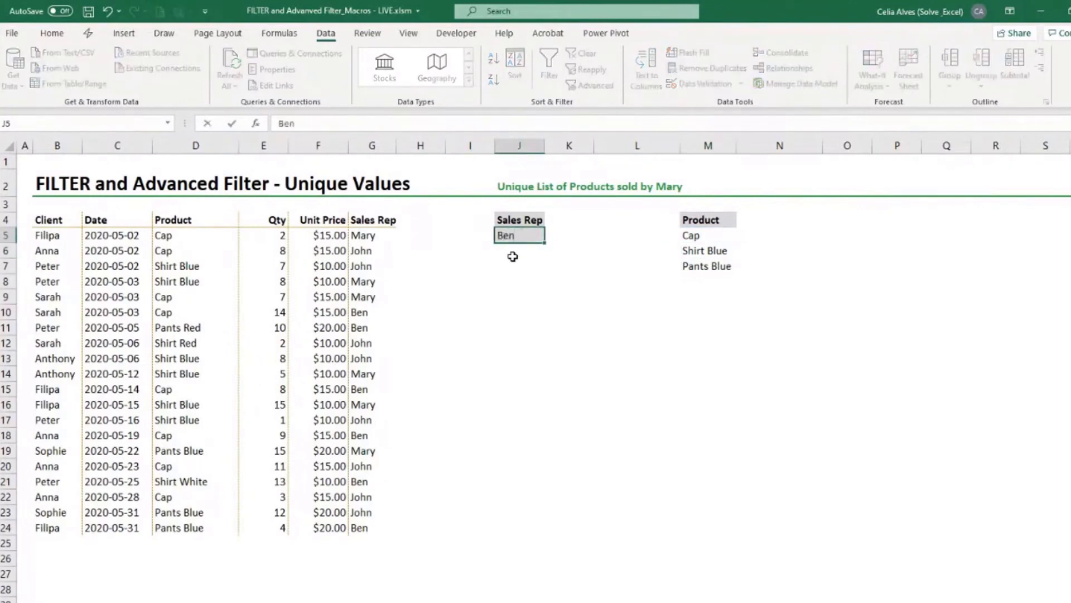
key("Return")
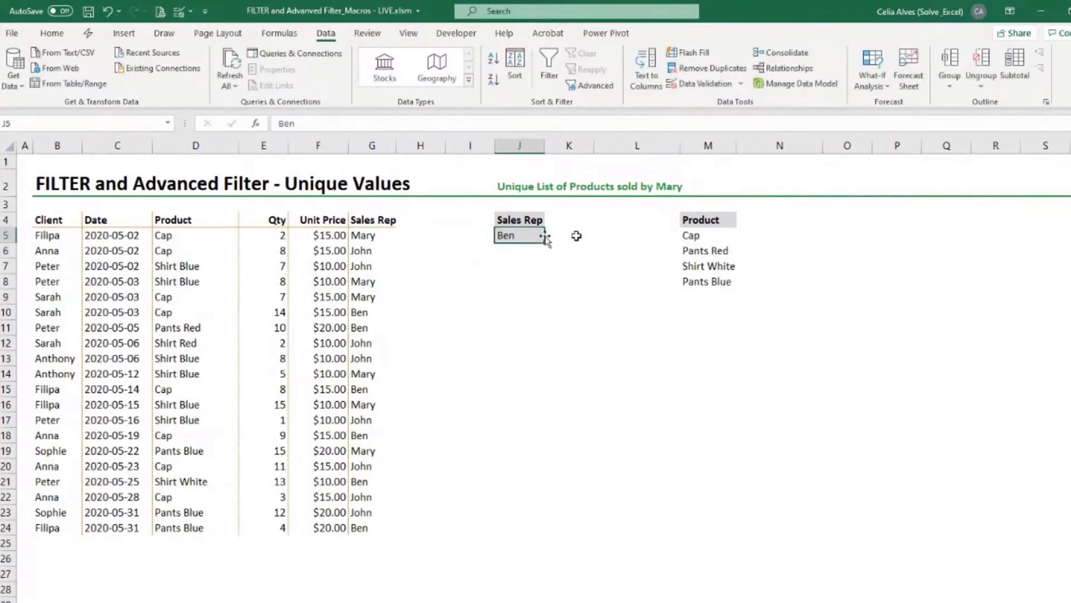
Compare the UNIQUE and FILTER formula in M5 and its spilled product list with the criteria cell J5.
left_click(701, 238)
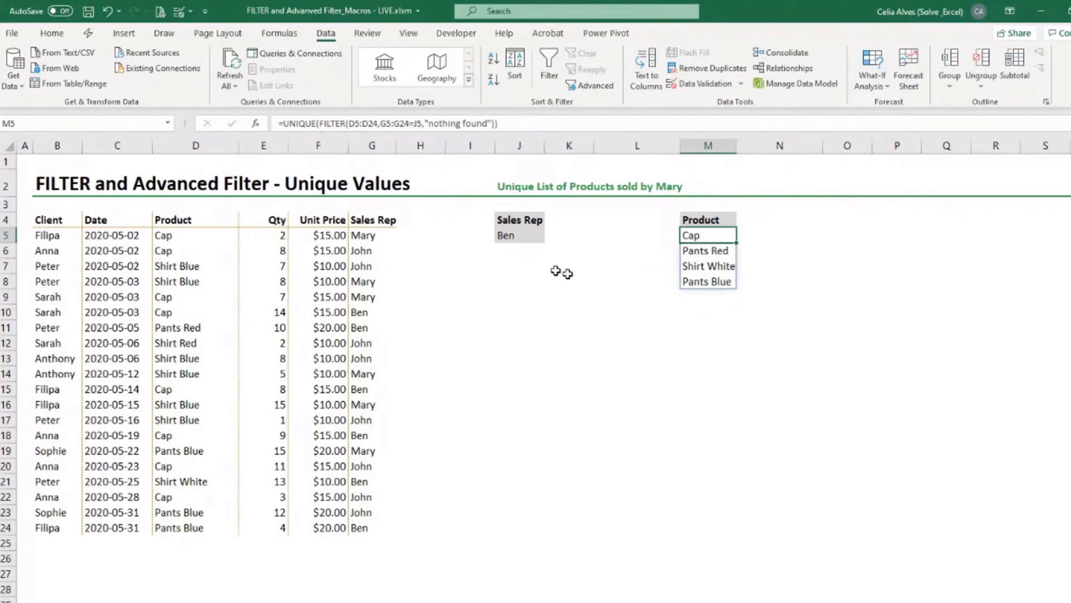
left_click(528, 230)
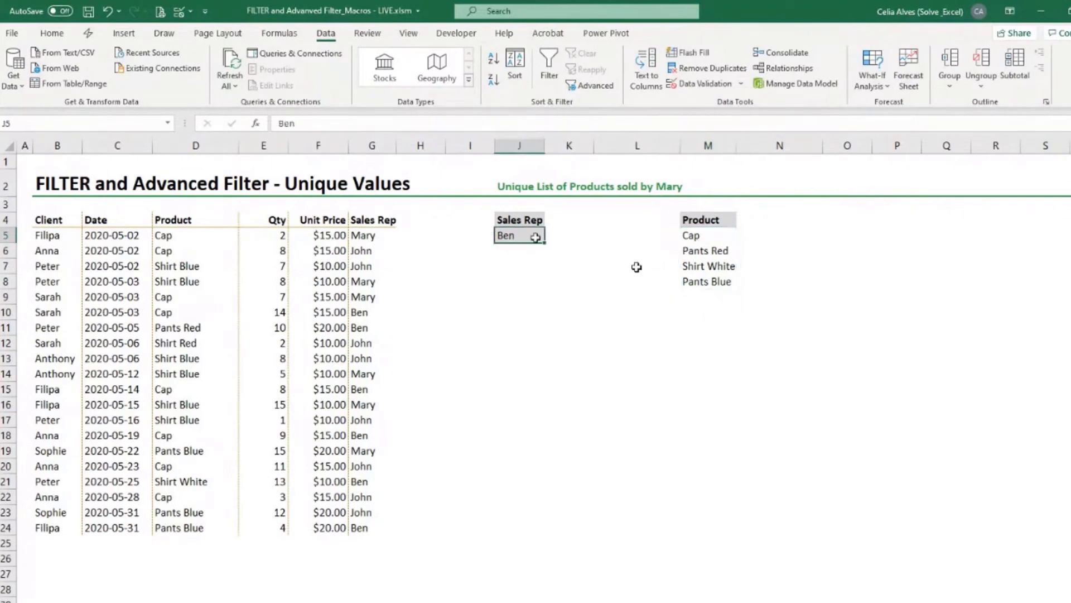
left_click(692, 238)
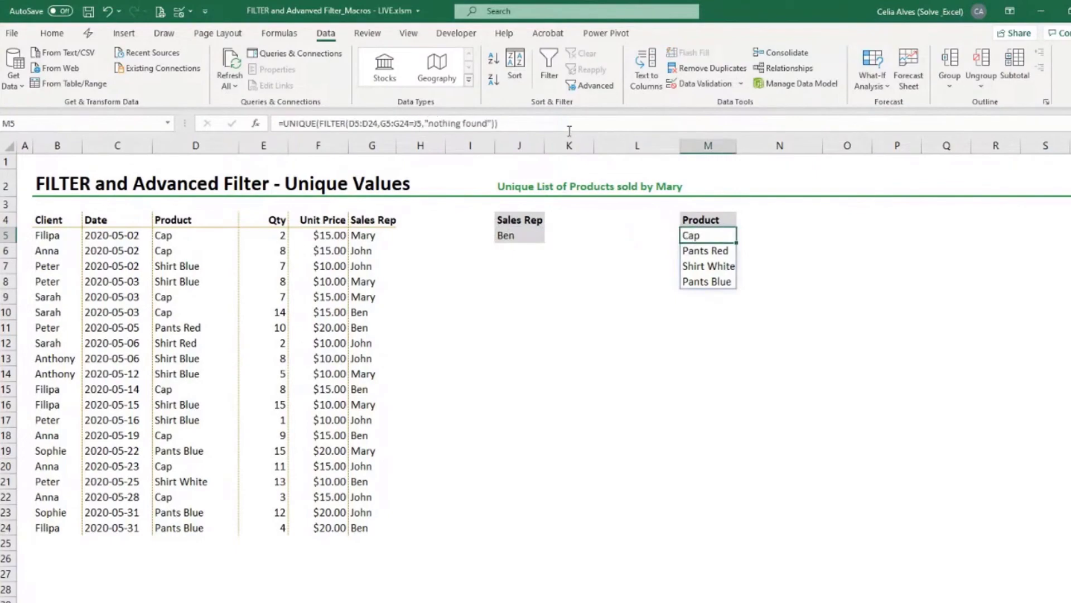